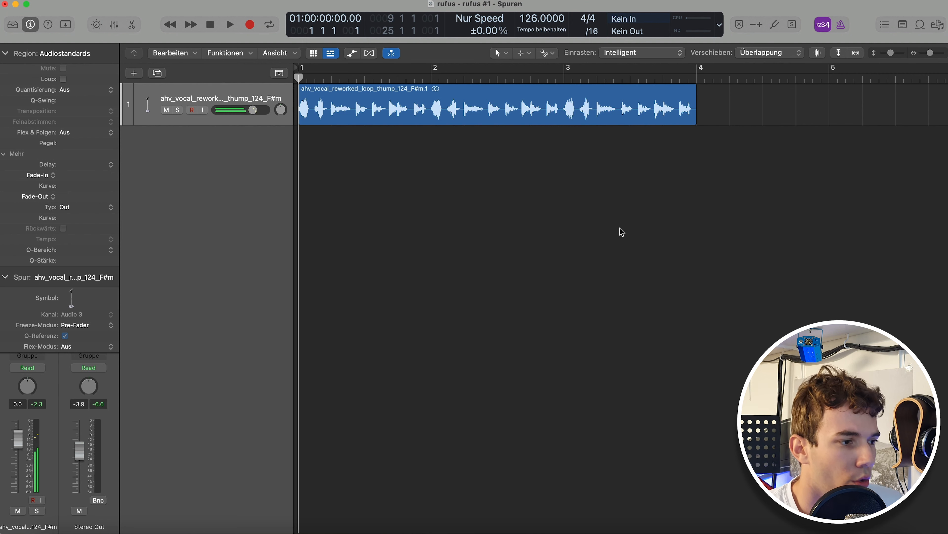
- Play the ahv_vocal_reworked_loop_thump vocal region from the start to audition the sample
scroll(595, 218, "up", 5)
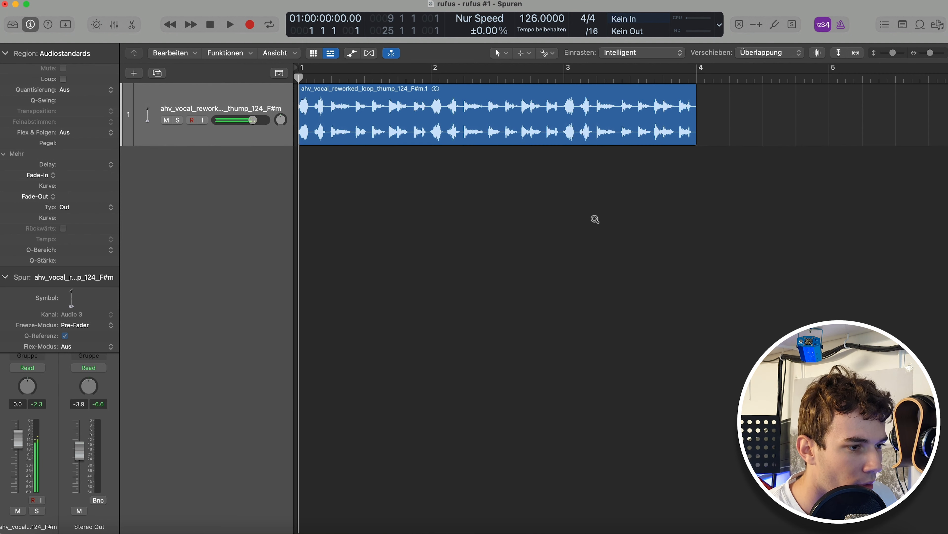
scroll(594, 220, "right", 3)
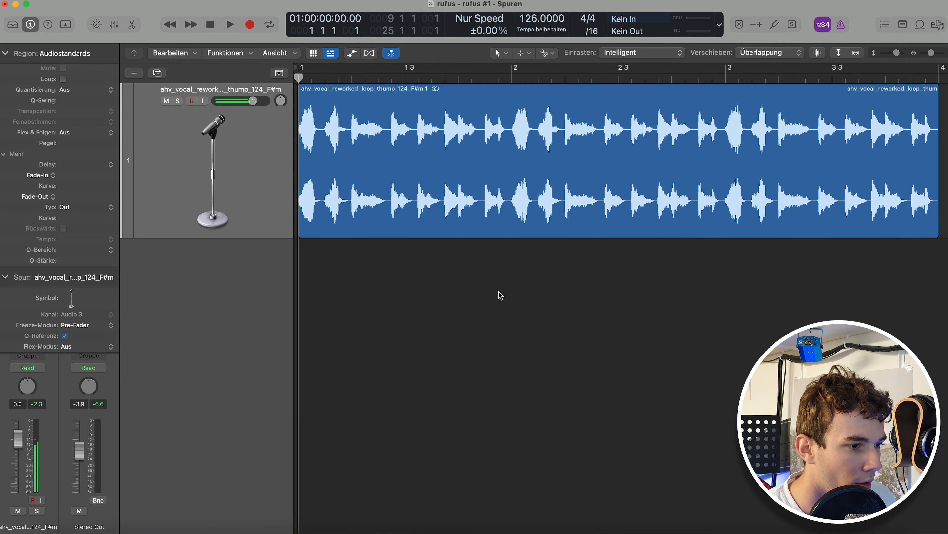
scroll(488, 273, "left", 2)
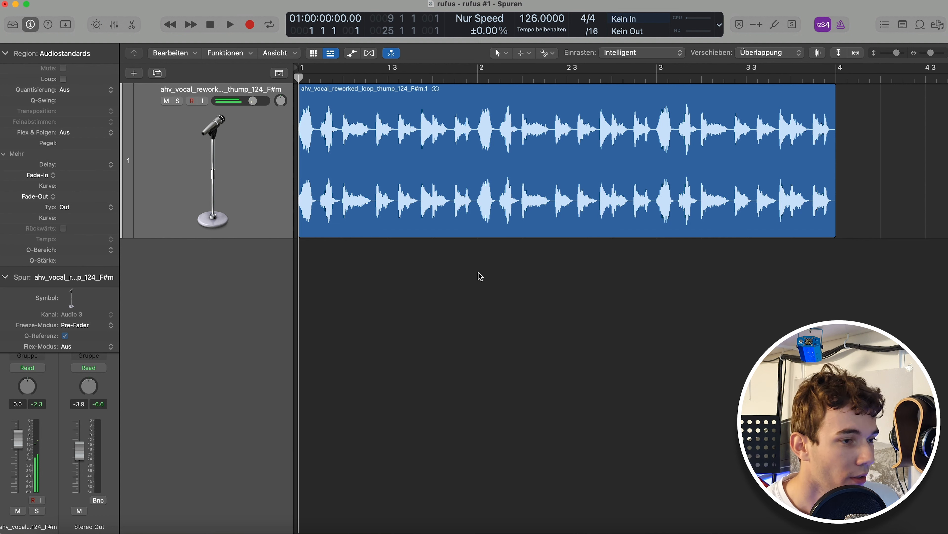
key("space")
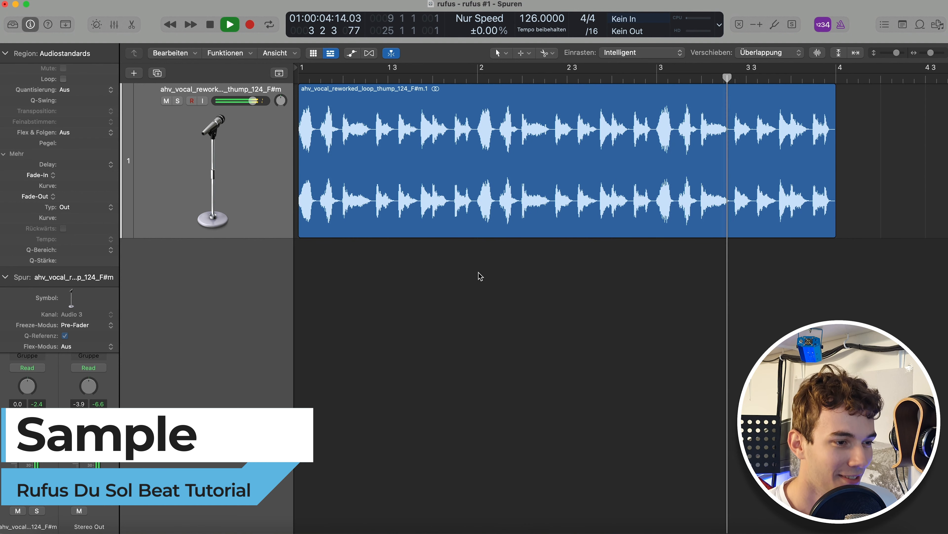
key("space")
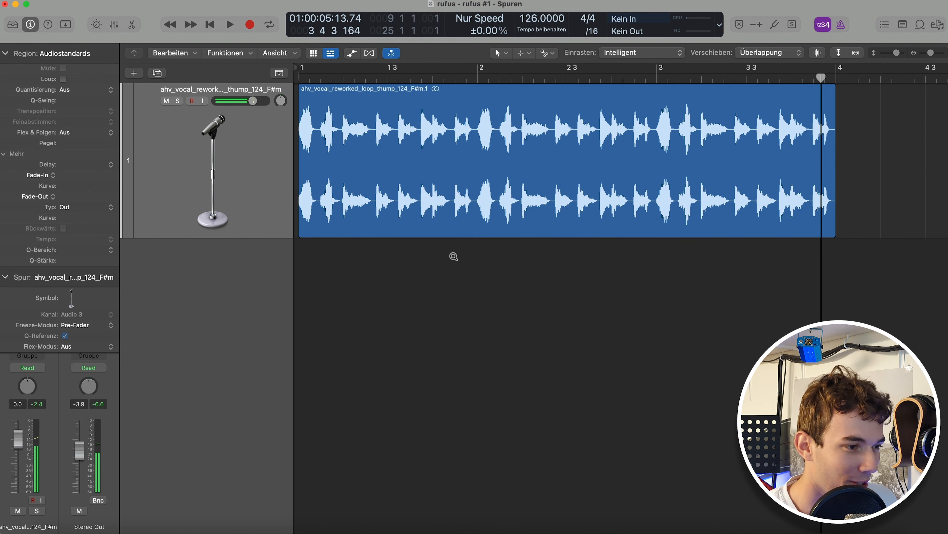
left_click(454, 256, "ctrl+alt")
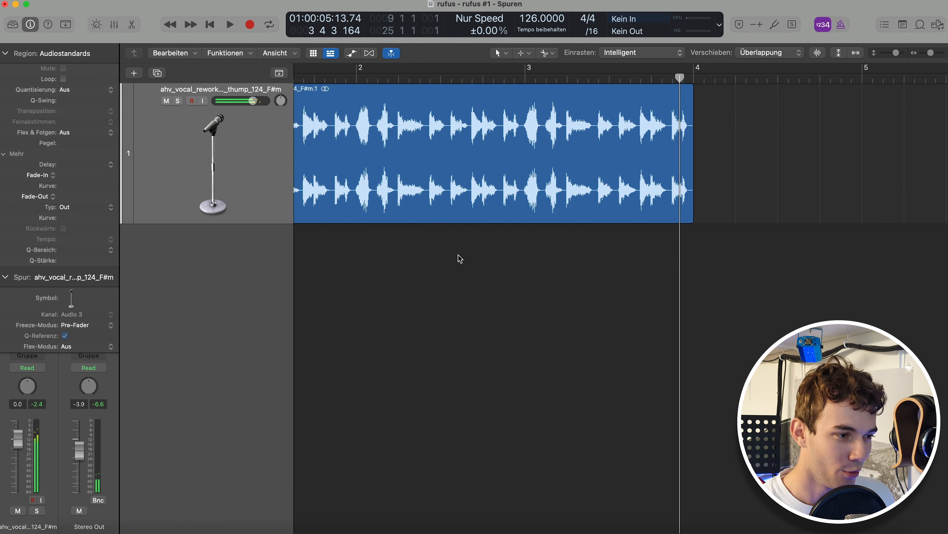
scroll(476, 285, "left", 3)
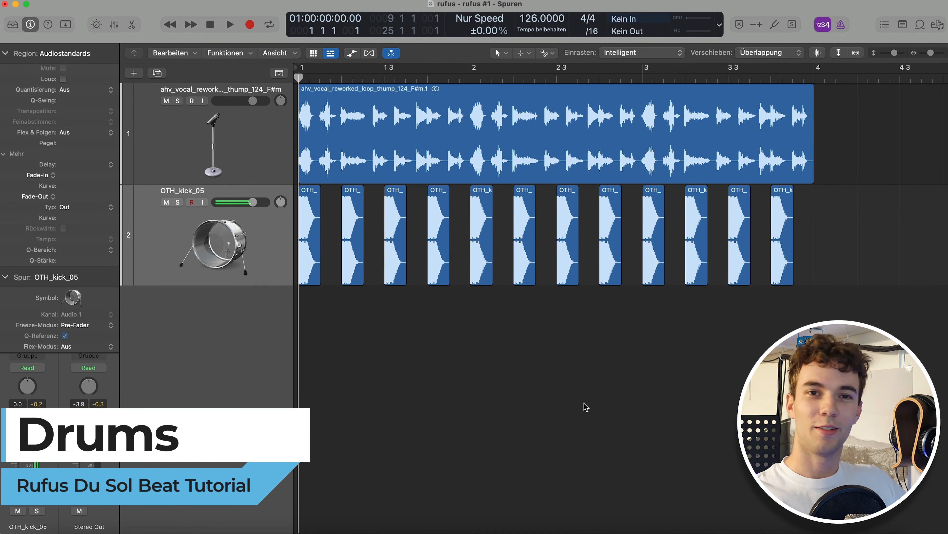
- Play the vocal loop together with the OTH_kick_05 kicks and the T_TSSA_126_hat_loop_lefty hi-hats
key("space")
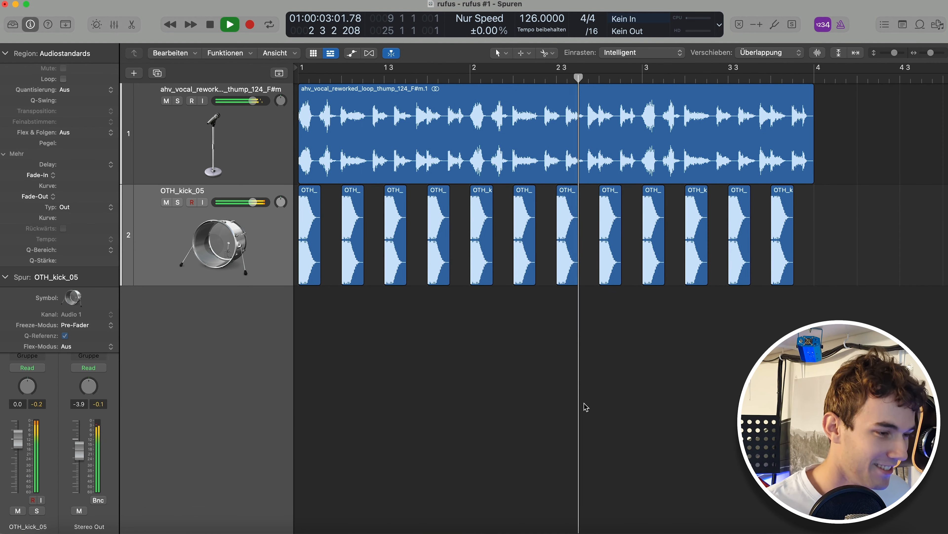
key("space")
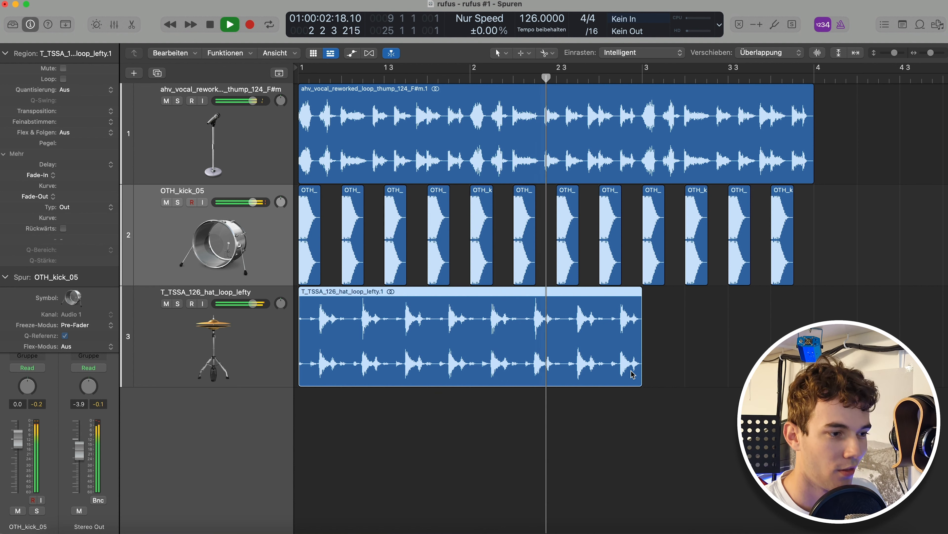
key("space")
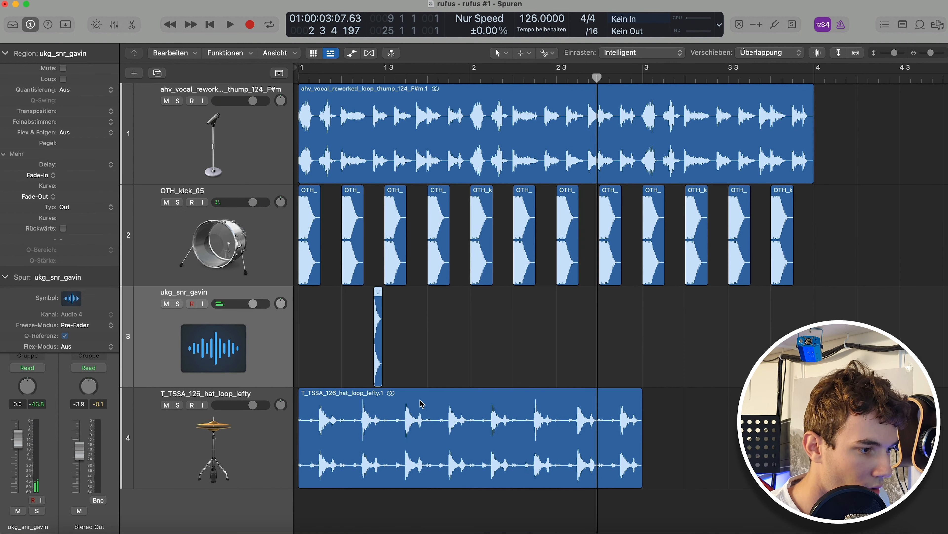
- Place the ukg_snr_gavin snare on beats 2 and 4 of bar 1 and repeat the pair through the end of bar 3
left_click(413, 342)
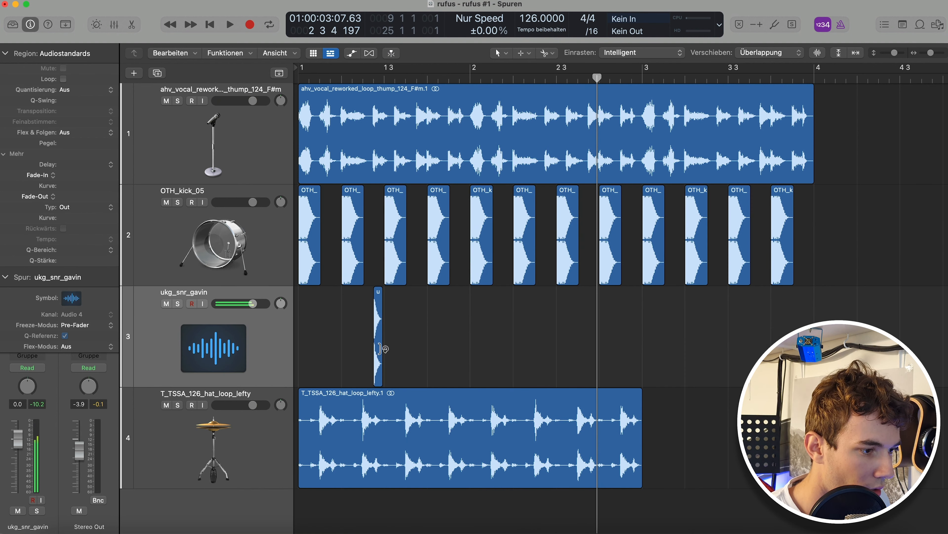
left_click_drag(378, 347, 431, 350)
scroll(535, 191, "down", 1)
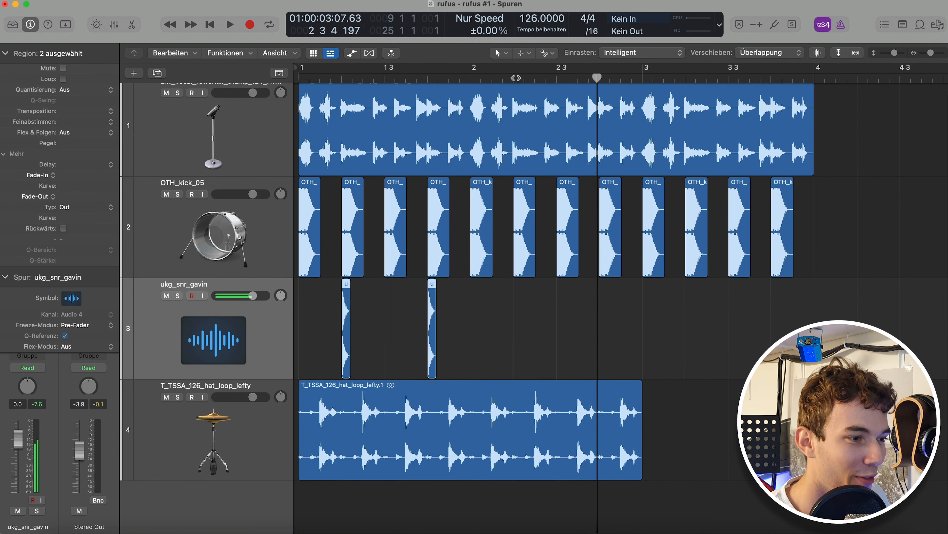
key("super+r")
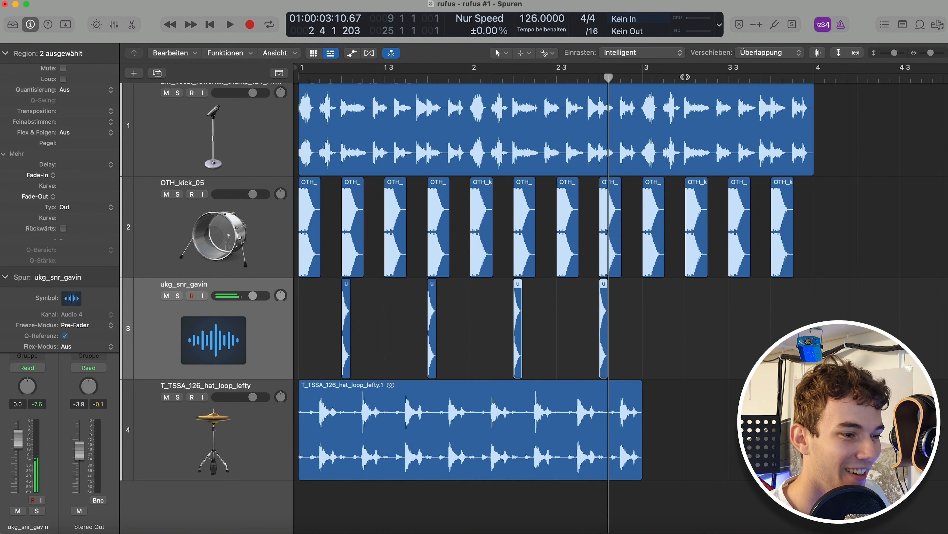
key("super+r")
- Repeat the T_TSSA_126_hat_loop_lefty region after itself and trim the copy to end at bar 4
left_click(568, 426)
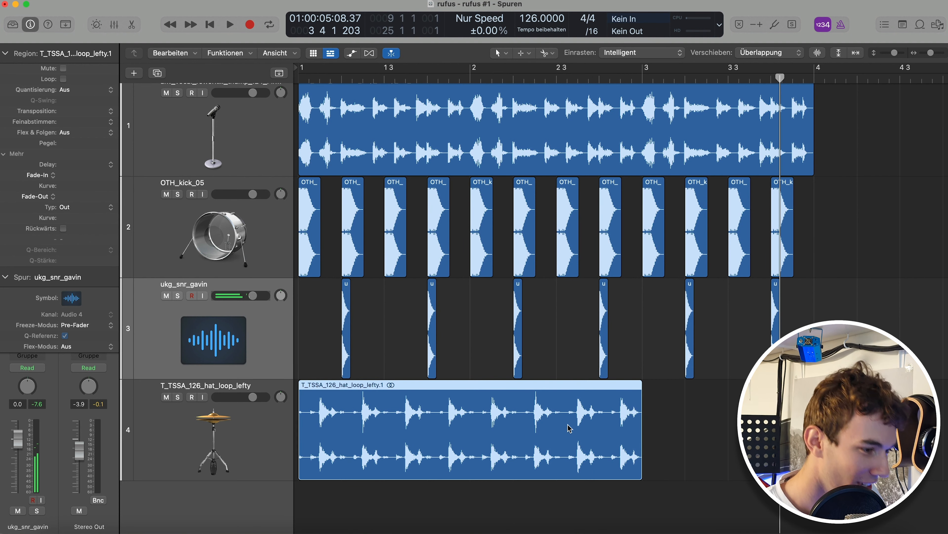
key("super+r")
left_click(683, 155)
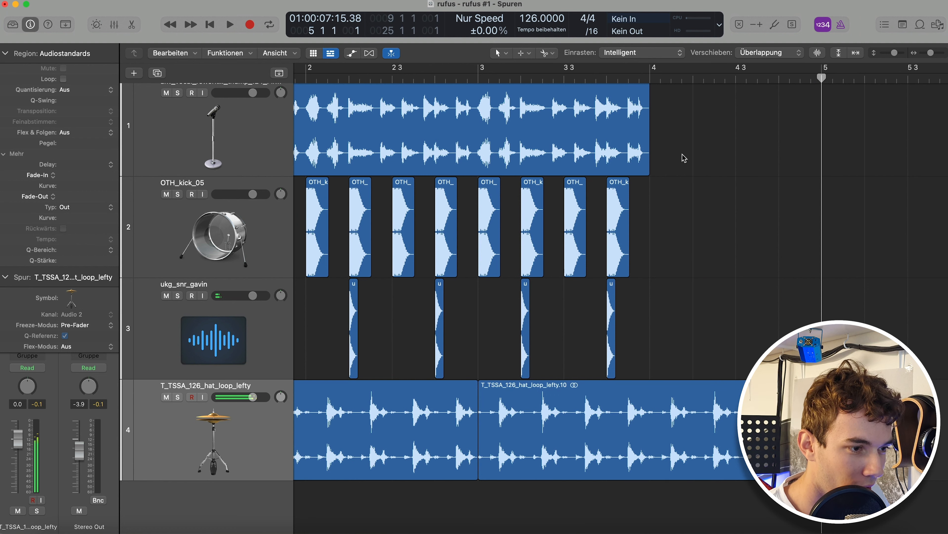
left_click(652, 79)
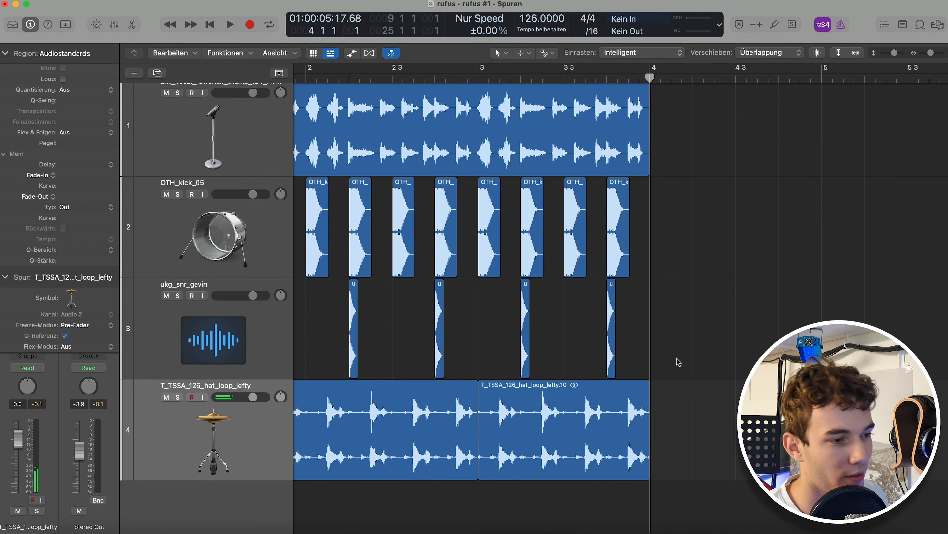
- Play the beat from the start and lower the volume of the ukg_snr_gavin track
scroll(612, 351, "left", 5)
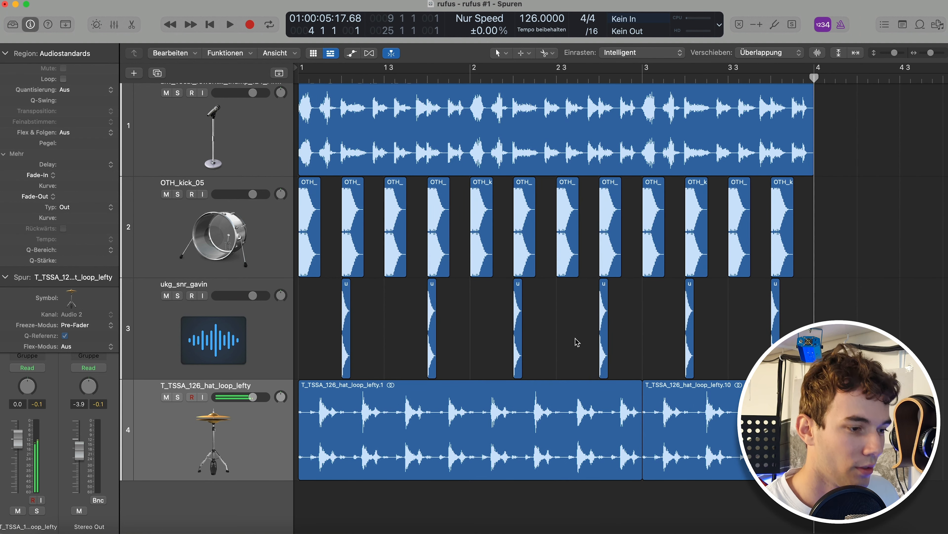
scroll(558, 317, "down", 3)
scroll(549, 423, "down", 3)
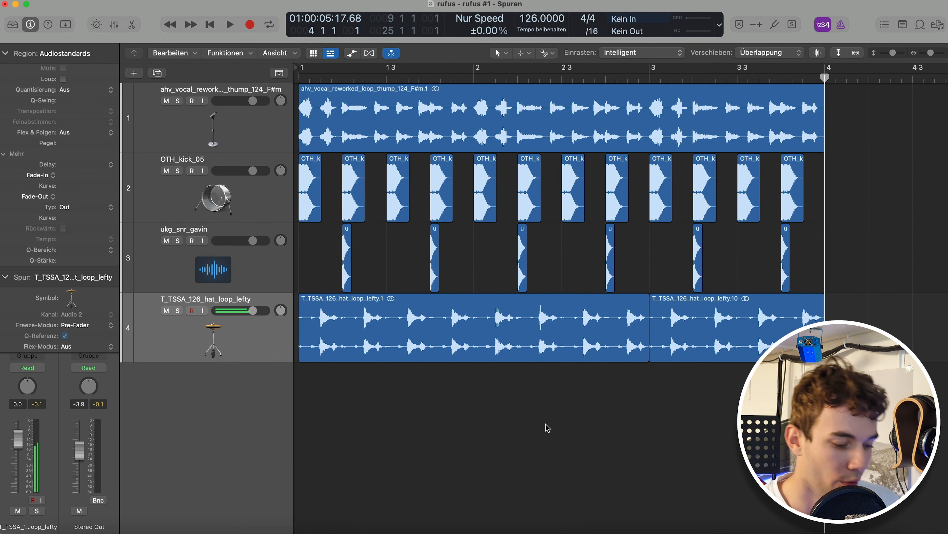
key("Return")
key("space")
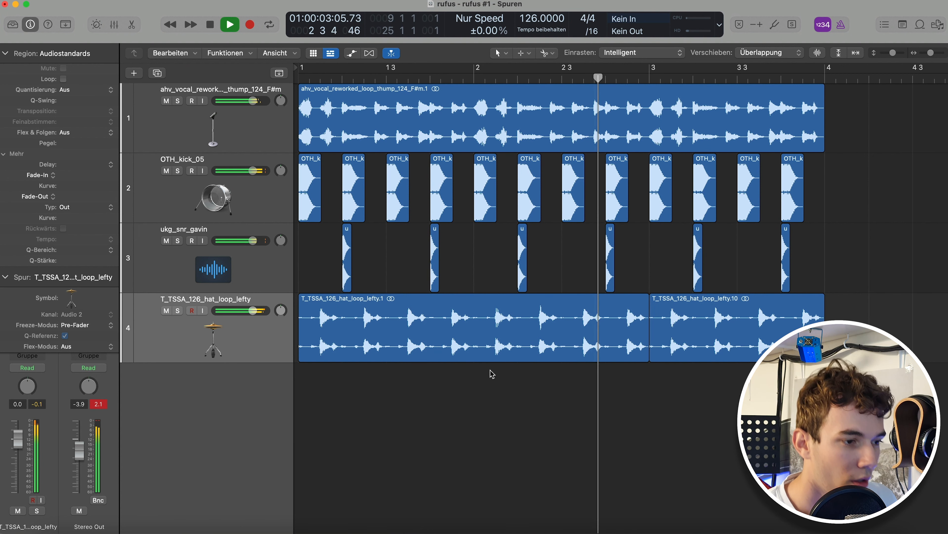
key("space")
left_click_drag(253, 241, 242, 241)
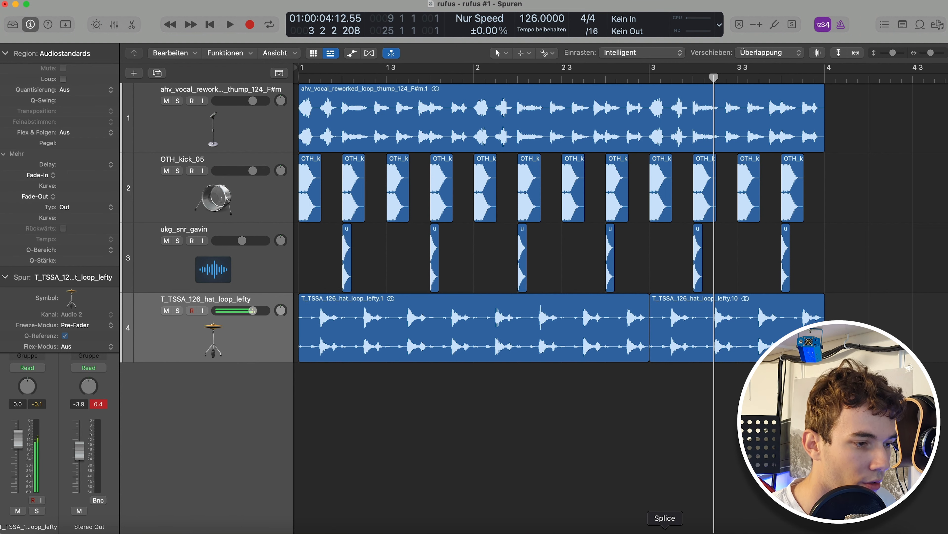
- Switch to Splice, bring SLK_snare_snap onto a new track below the hi-hats, and position it half a beat after the start of bar 1
left_click(666, 531)
left_click_drag(658, 220, 351, 397)
scroll(414, 412, "up", 3)
scroll(418, 414, "left", 3)
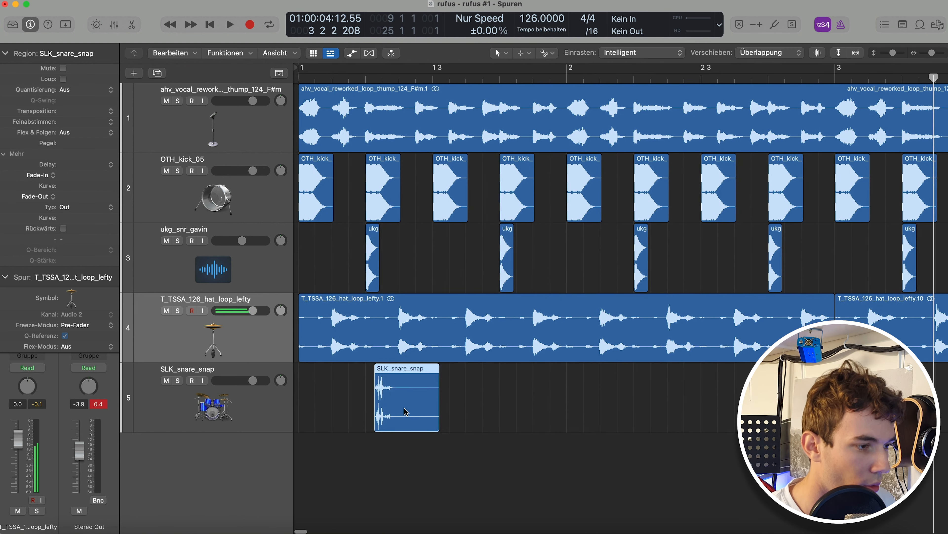
left_click_drag(404, 409, 363, 411)
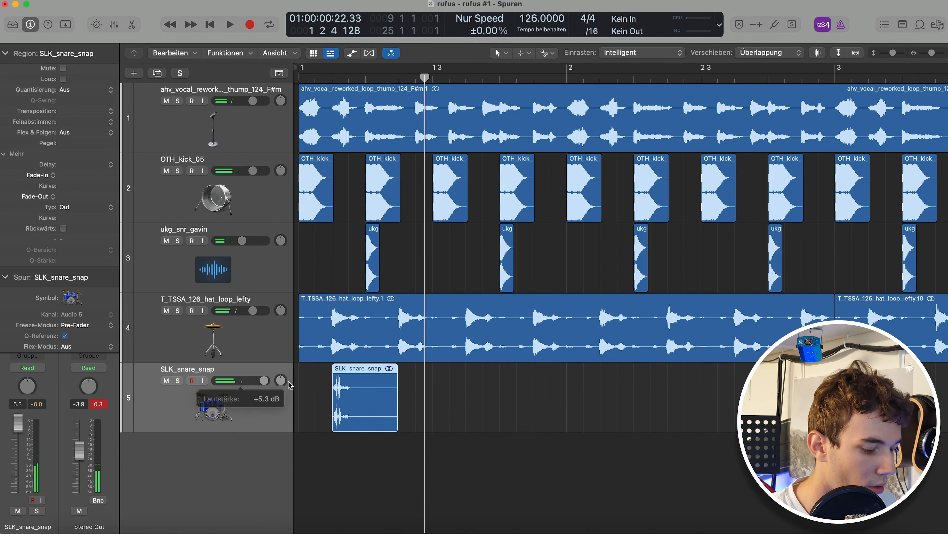
- Play the arrangement from the start to hear the SLK_snare_snap hit in the beat
key("Return")
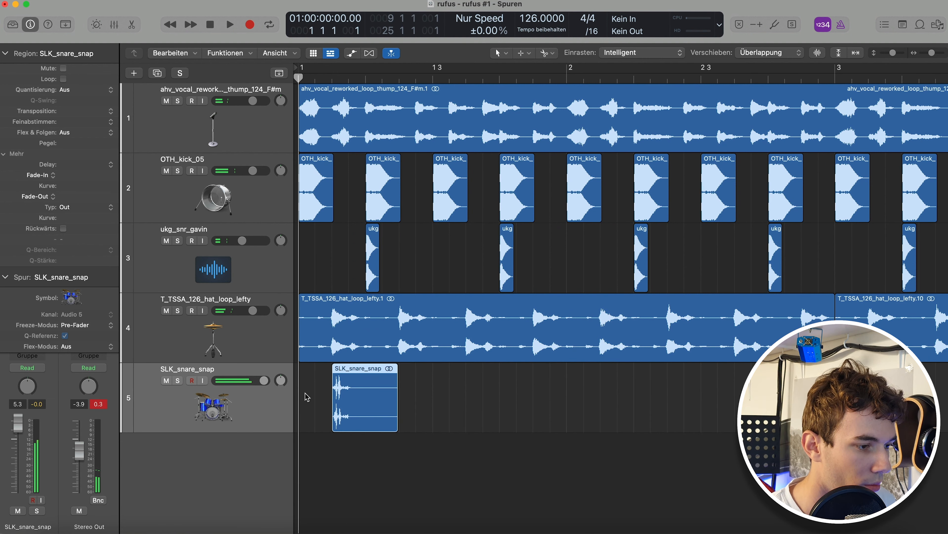
key("space")
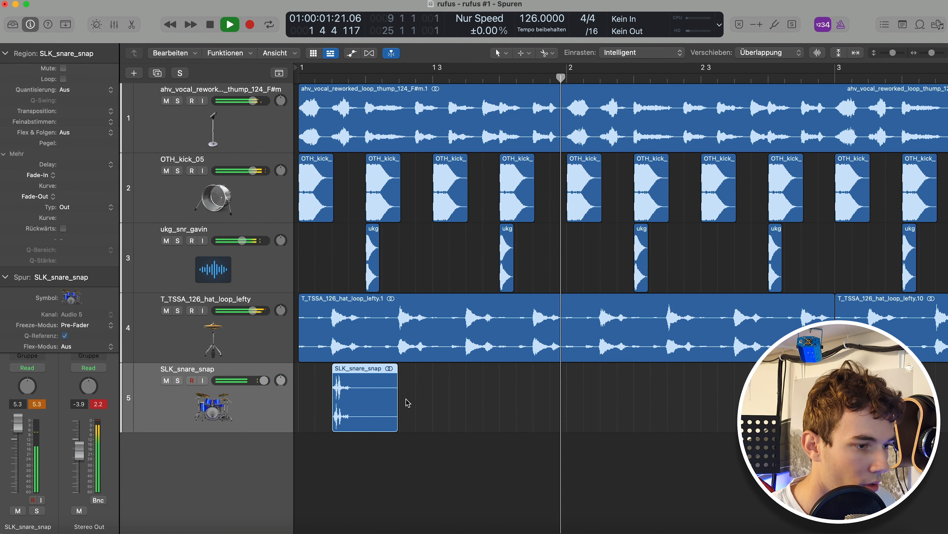
scroll(446, 398, "down", 4)
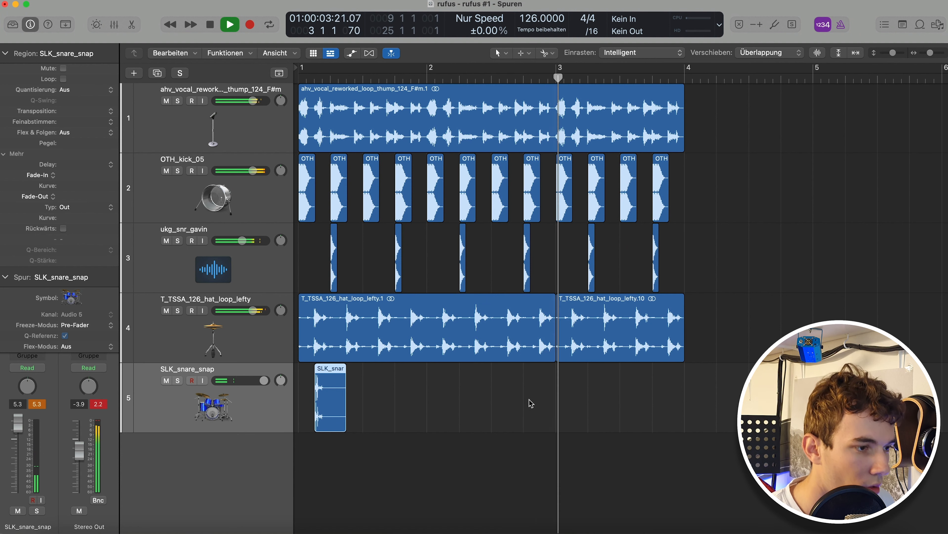
key("space")
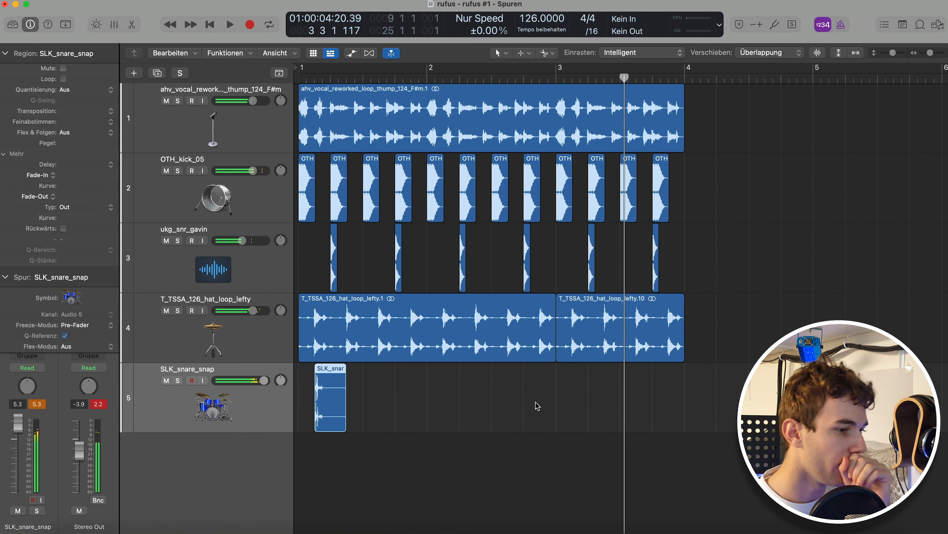
- Solo the T_TSSA_126_hat_loop_lefty region, return the playhead to the start, and turn solo off again
left_click(471, 320)
key("s")
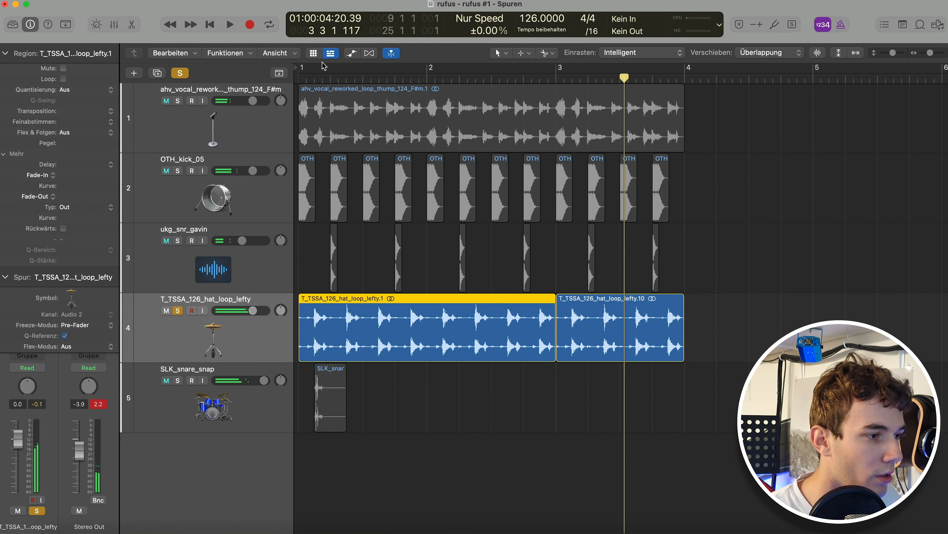
left_click_drag(317, 77, 266, 91)
key("s")
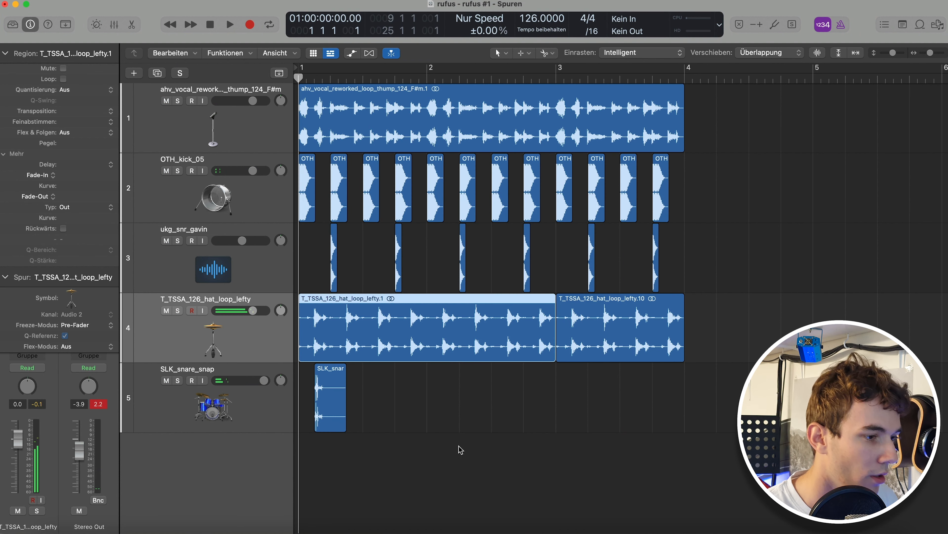
left_click(468, 409)
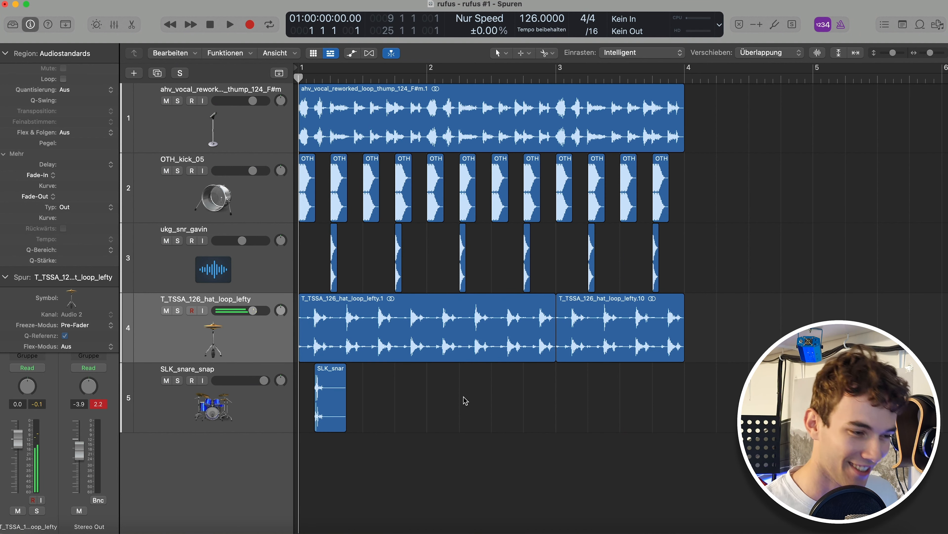
- Play the arrangement from the start with the DS_VDH_126 main vocal loop on track 6
scroll(470, 398, "left", 1)
scroll(471, 395, "down", 2)
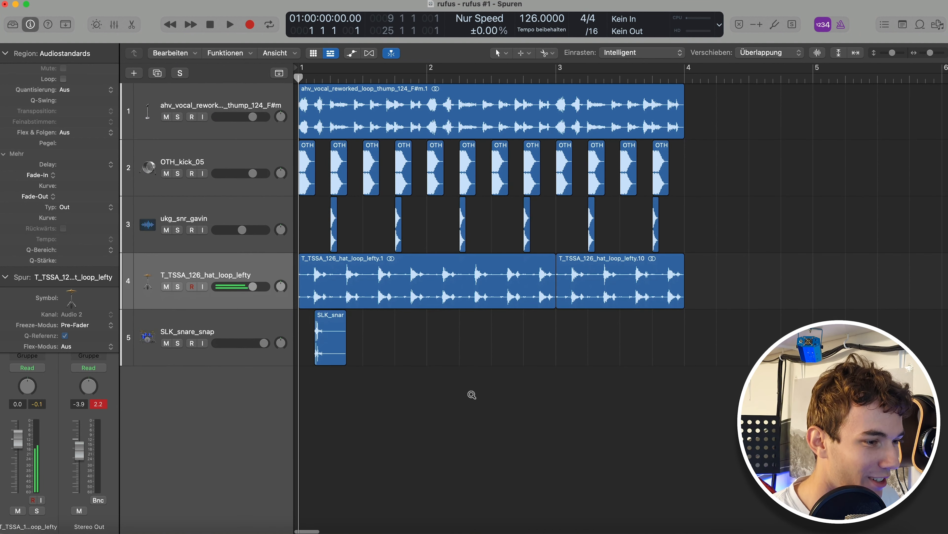
scroll(472, 393, "right", 2)
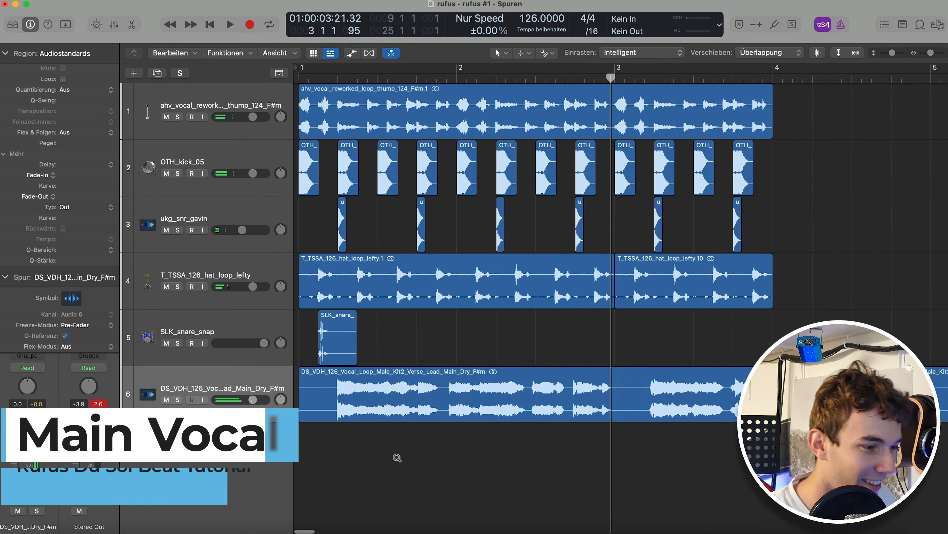
scroll(398, 457, "down", 1)
key("Return")
key("space")
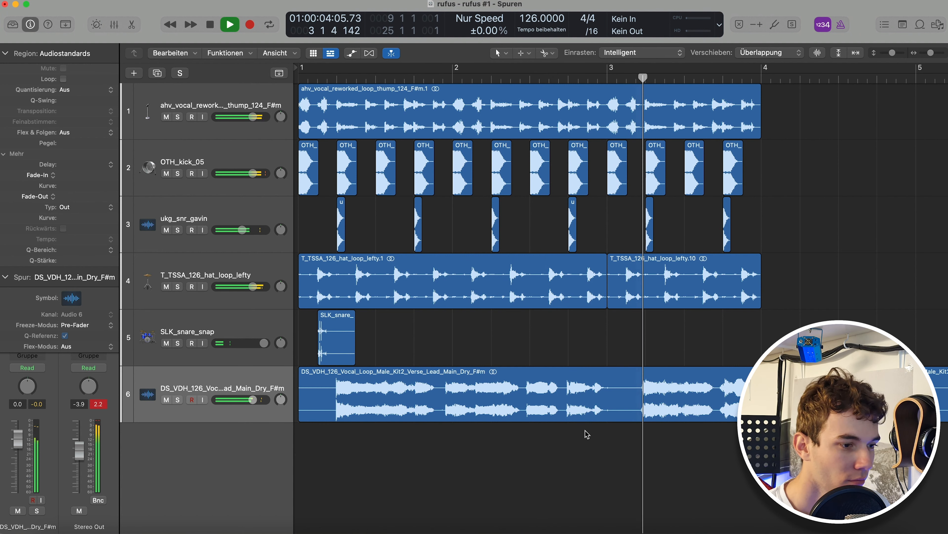
scroll(623, 392, "down", 3)
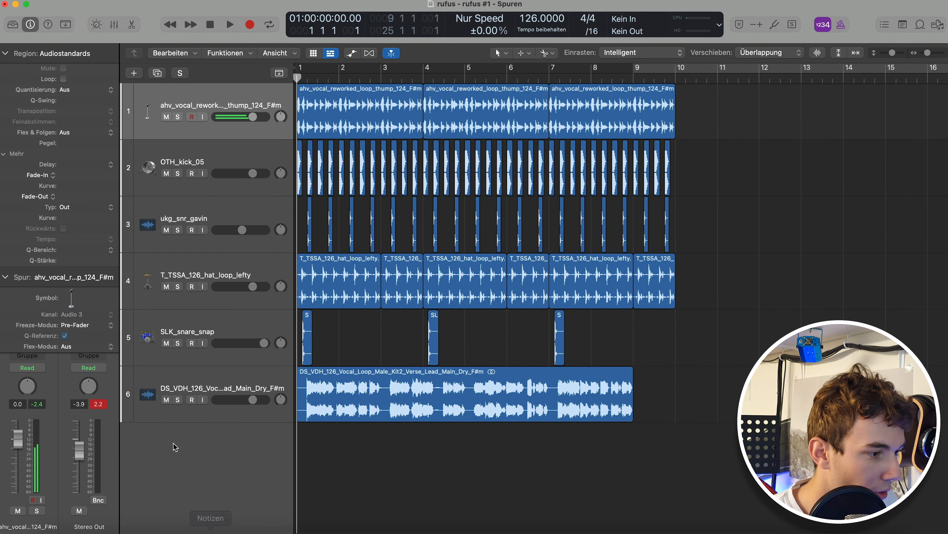
- Add a new software instrument track for the Serum brass preset SYNTHS_Horn_Impact
left_click(166, 381)
left_click(138, 72)
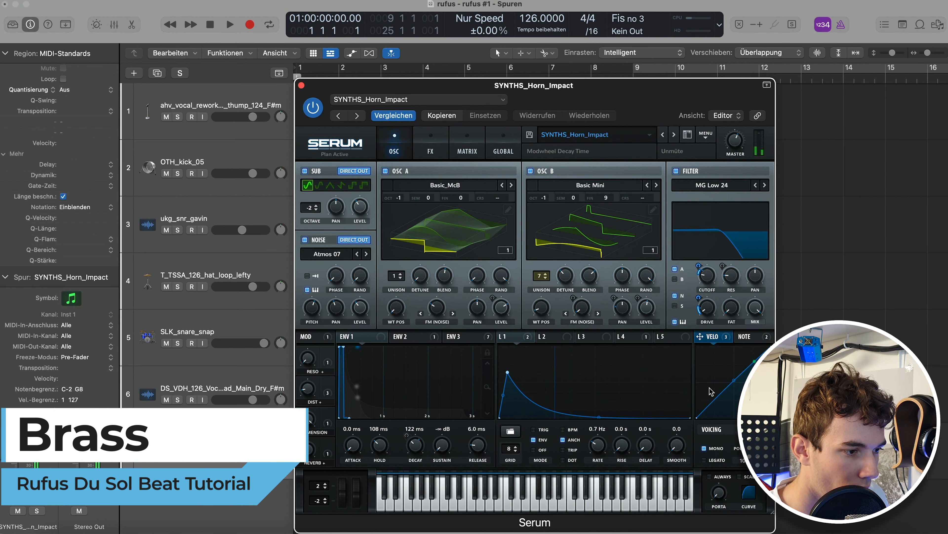
- Set Env 1 of the Serum brass sound to 336 ms decay, -86.5 dB sustain and 1.47 s hold
left_click_drag(344, 417, 349, 415)
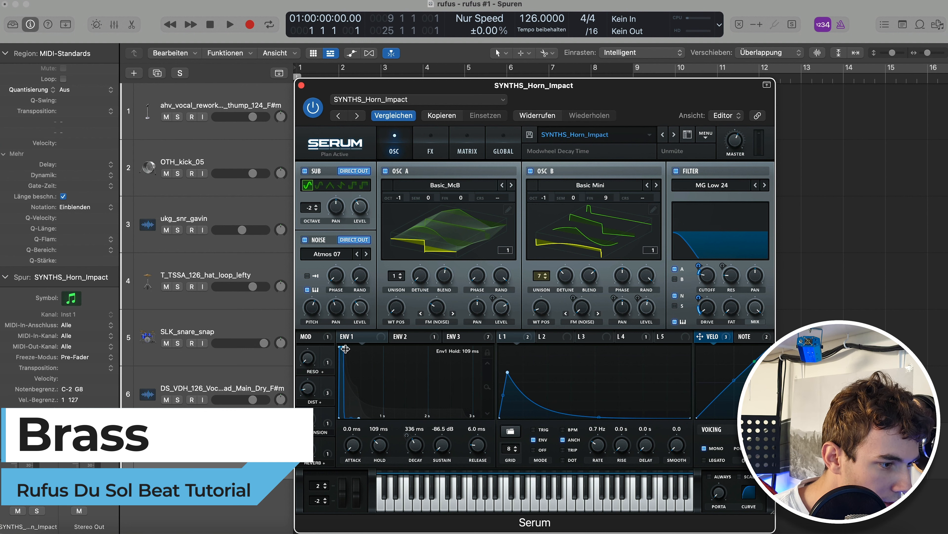
left_click_drag(345, 351, 423, 351)
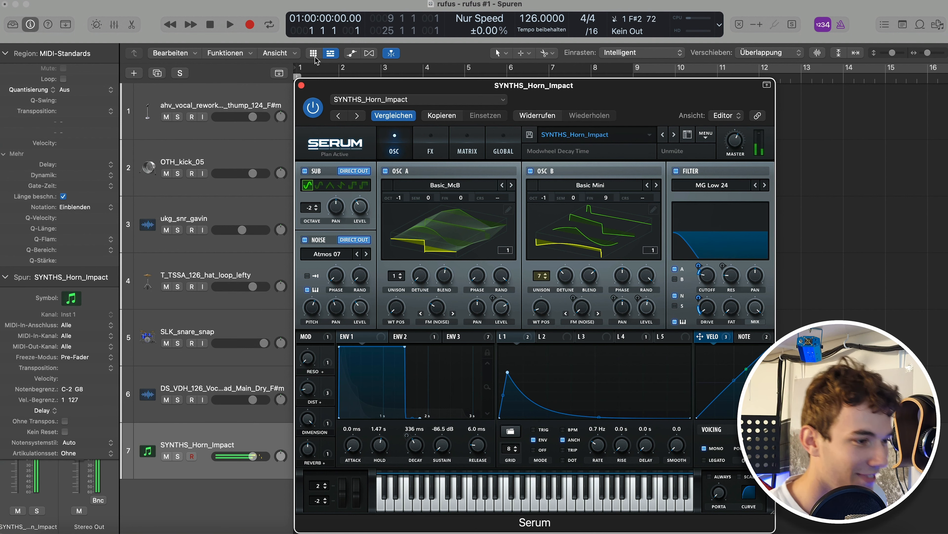
left_click(302, 86)
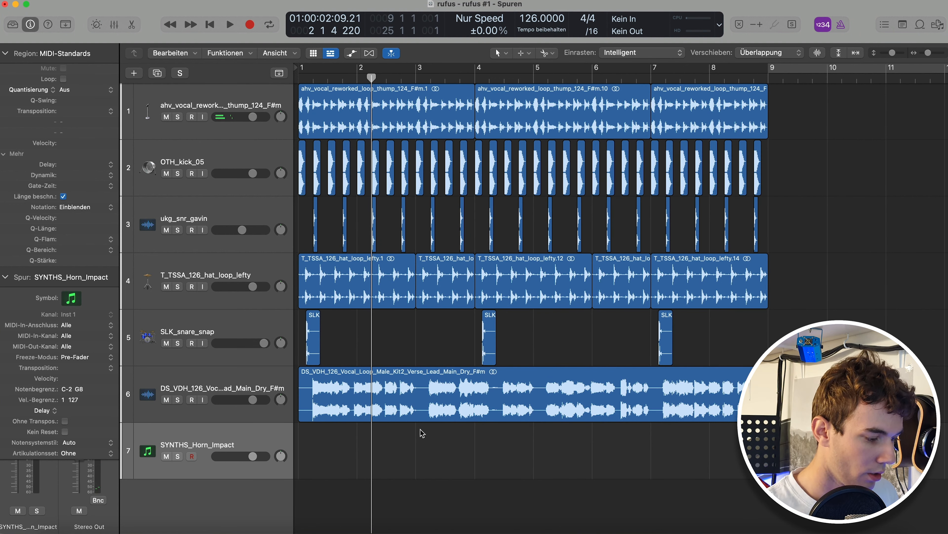
- Record a brass part on the SYNTHS_Horn_Impact track across the bar 1 to 9 cycle and play it back
key("c")
key("r")
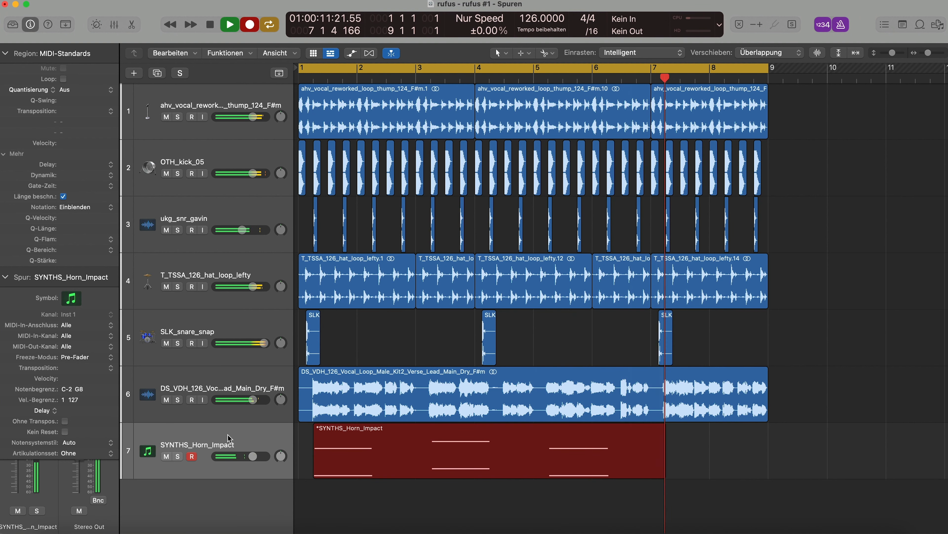
key("space")
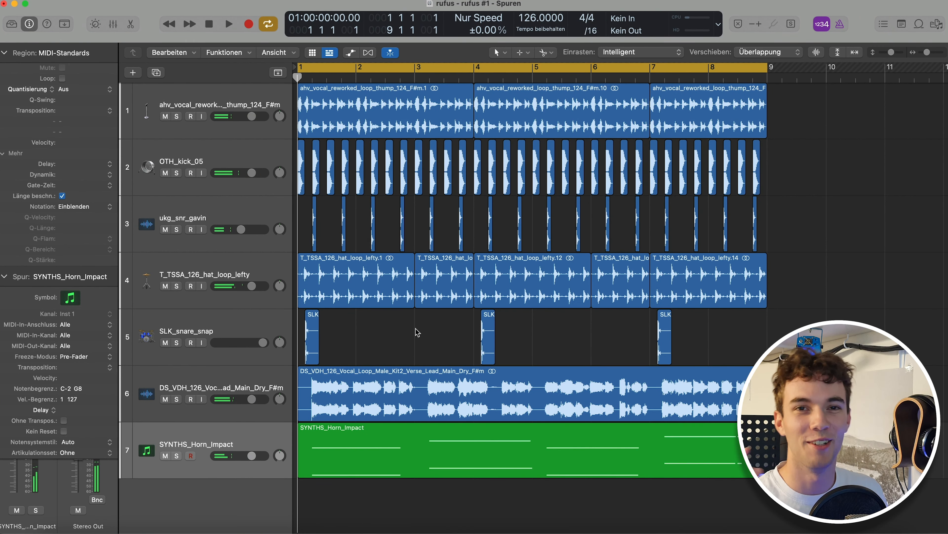
key("space")
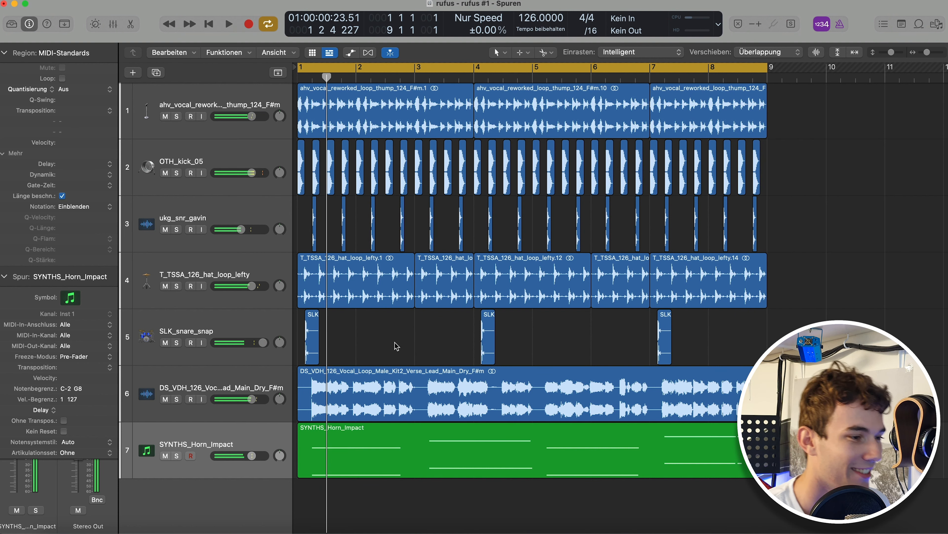
- Move all vocal-sample and drum regions on tracks 1 to 5 together so that they start at bar 11
key("super+Left")
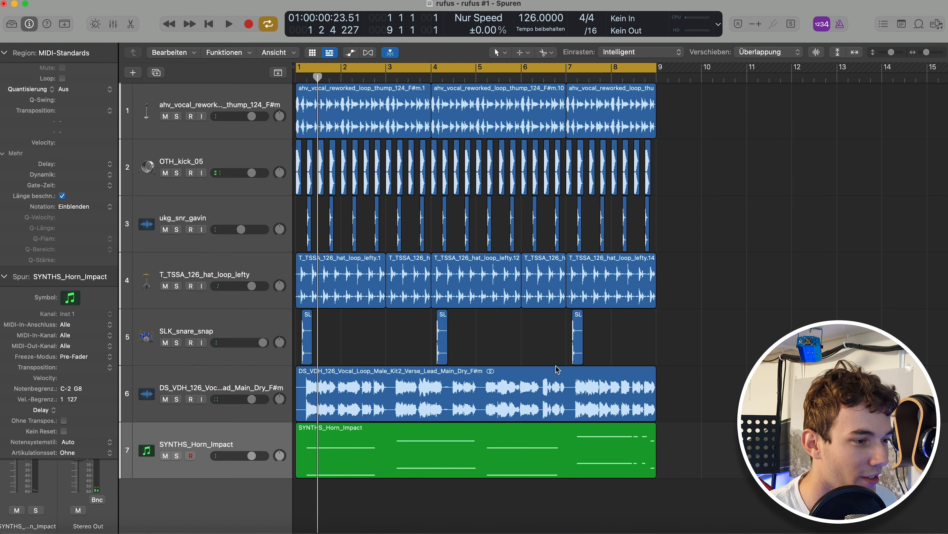
key("super+Left")
left_click_drag(585, 339, 607, 114)
left_click(449, 149)
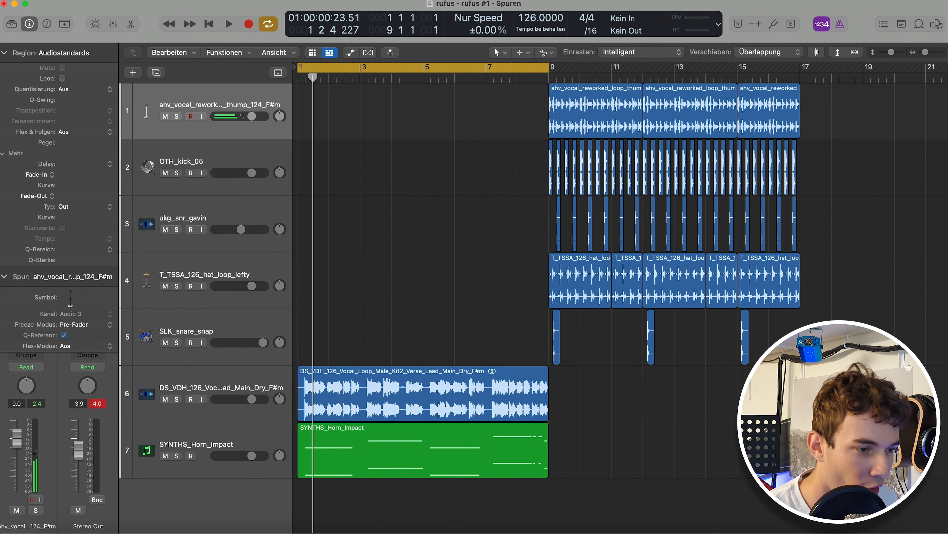
left_click_drag(874, 357, 922, 444)
left_click(546, 127)
left_click_drag(643, 99, 652, 100)
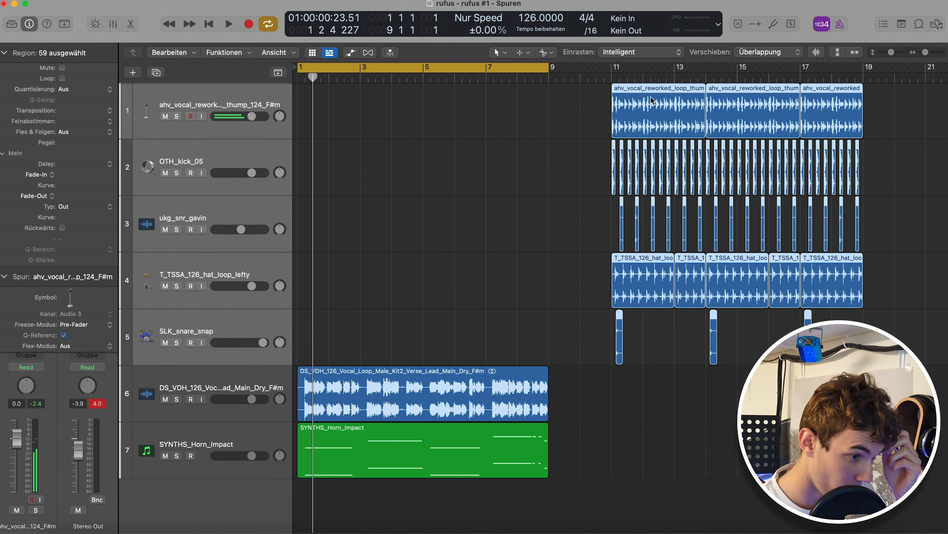
left_click(520, 215)
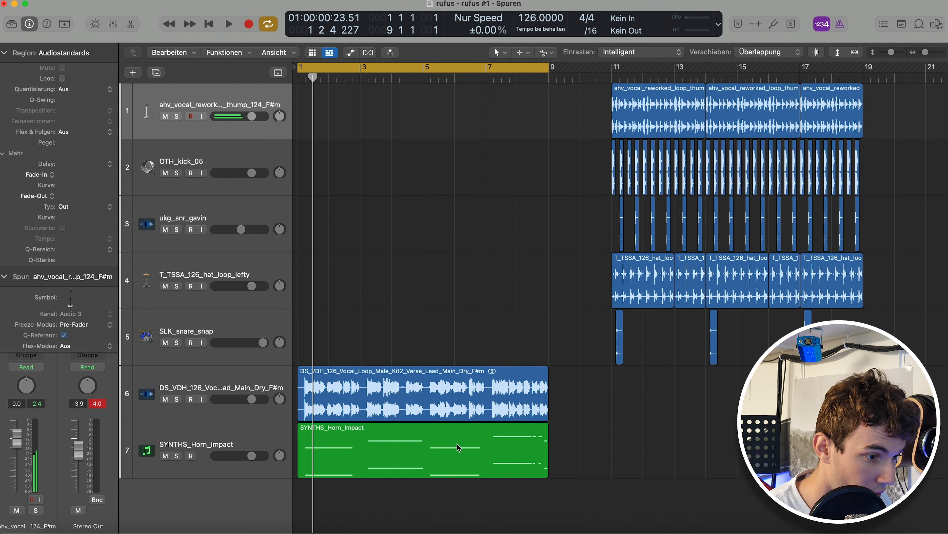
- Copy the SYNTHS_Horn_Impact region to bar 11 and turn the cycle off
left_click_drag(458, 445, 641, 415)
left_click(460, 68)
left_click(485, 256)
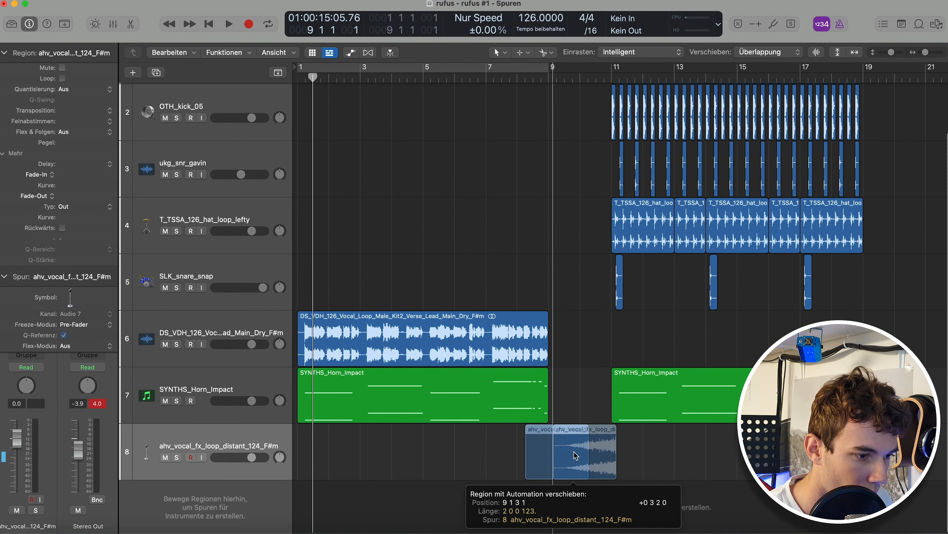
- Place the ahv_vocal_fx_loop_distant region at beat 2 of bar 9 on track 8 and play it into the drop
left_click_drag(574, 451, 575, 450)
left_click(576, 80)
key("space")
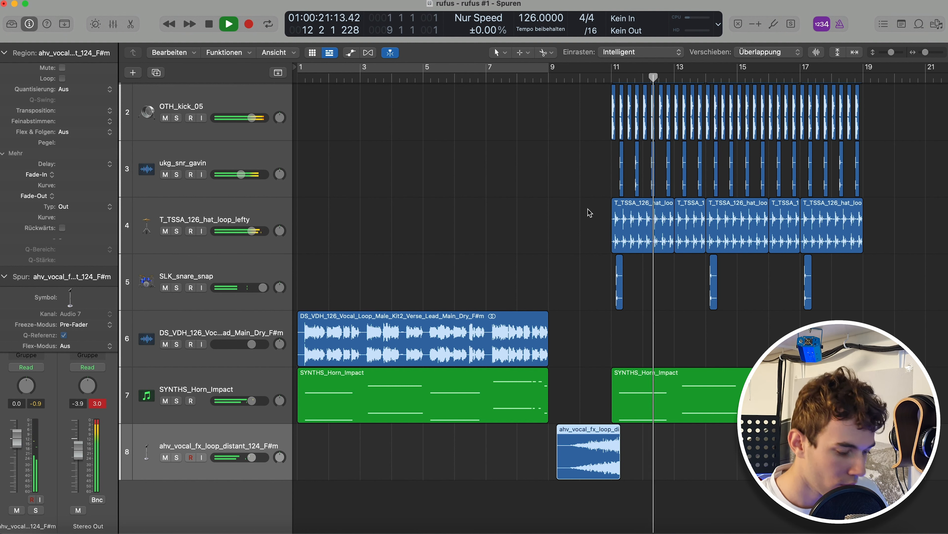
key("space")
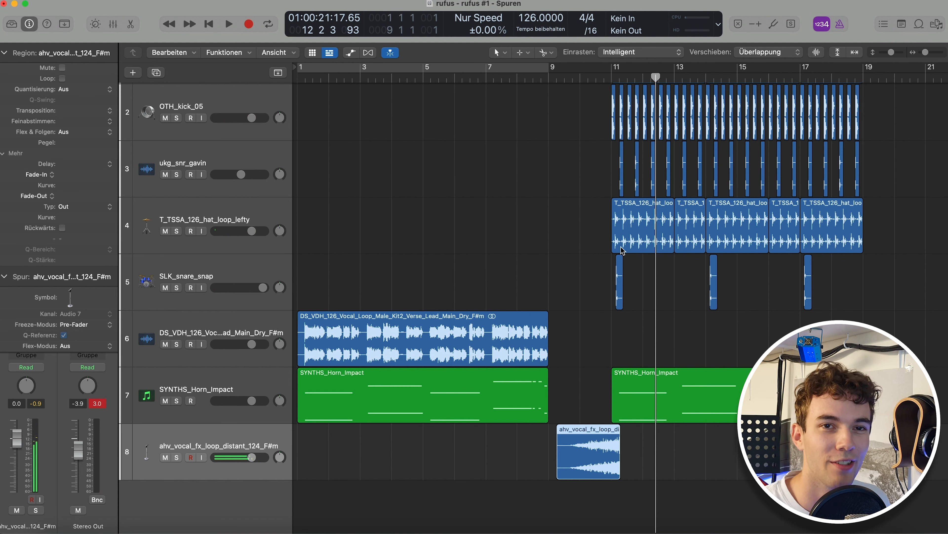
- Delete the first OTH_kick_05 and the first SLK_snare_snap region at the start of the drop at bar 11
scroll(662, 238, "up", 3)
scroll(683, 228, "up", 5)
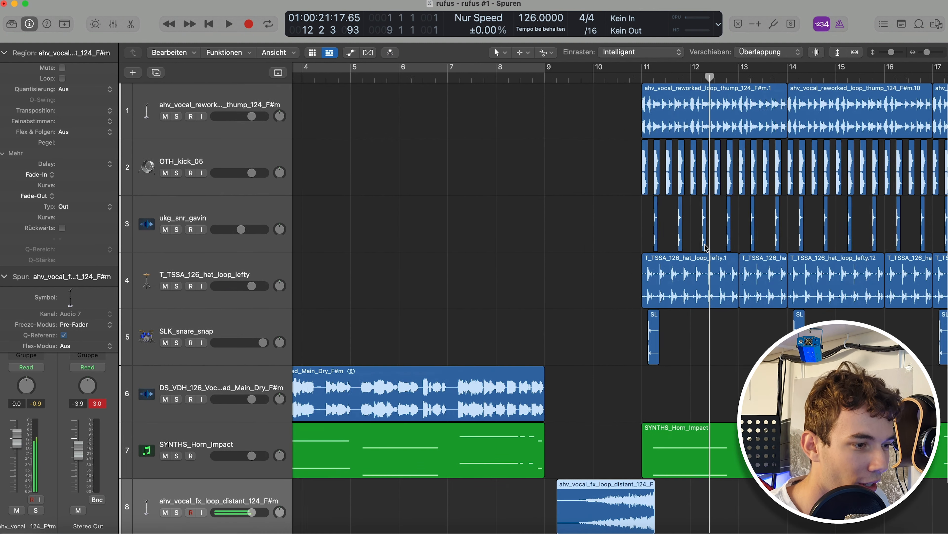
left_click_drag(676, 163, 702, 177)
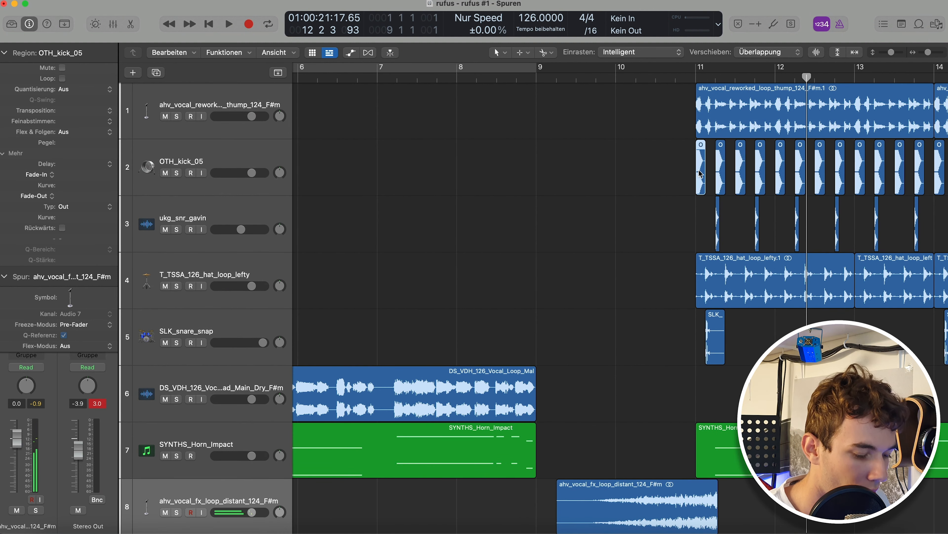
key("BackSpace")
left_click(706, 348)
key("BackSpace")
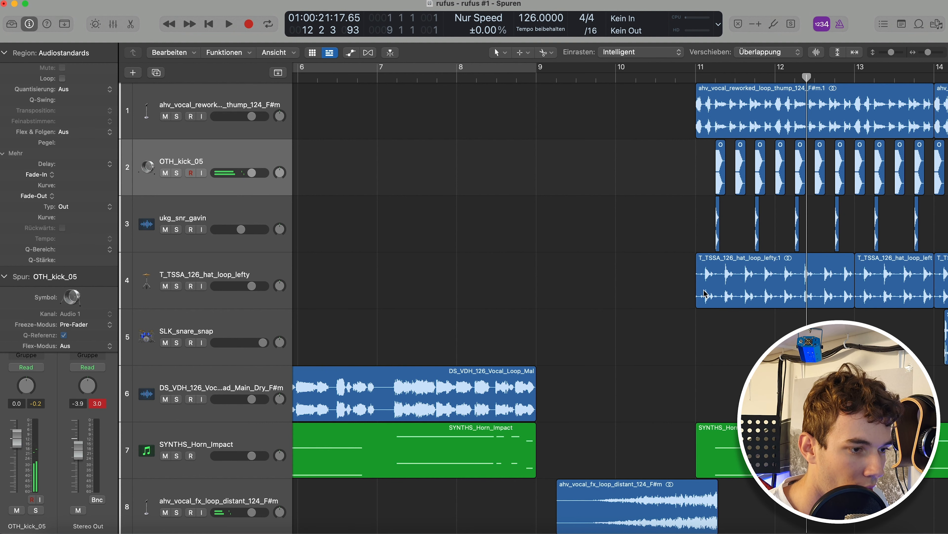
- Play from the middle of bar 10 to hear the drop without its first kick and snare snap
left_click(666, 77)
key("space")
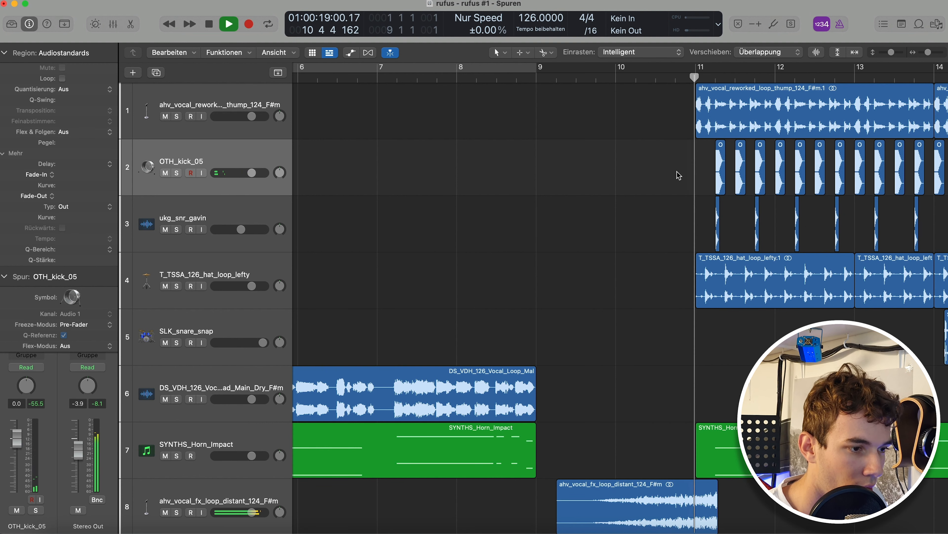
scroll(676, 175, "up", 5)
scroll(671, 177, "down", 5)
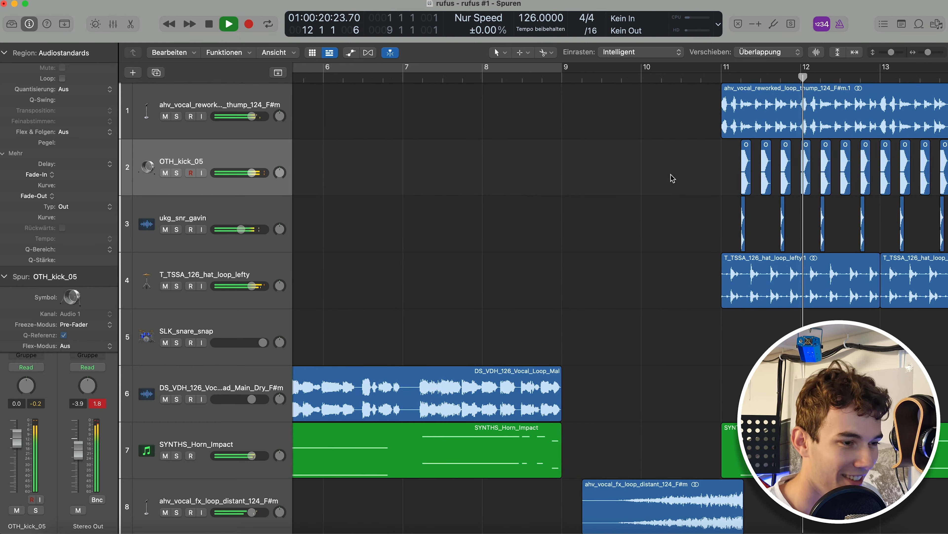
key("space")
- Copy the first two-bar T_TSSA_126_hat_loop_lefty region to bar 9 and play the build-up into the drop
scroll(709, 250, "right", 5)
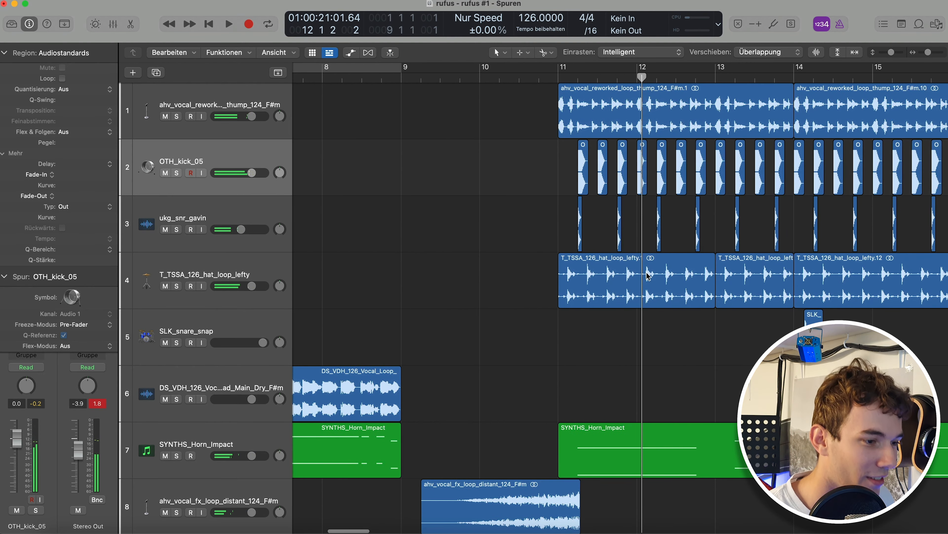
left_click_drag(648, 278, 493, 277)
key("space")
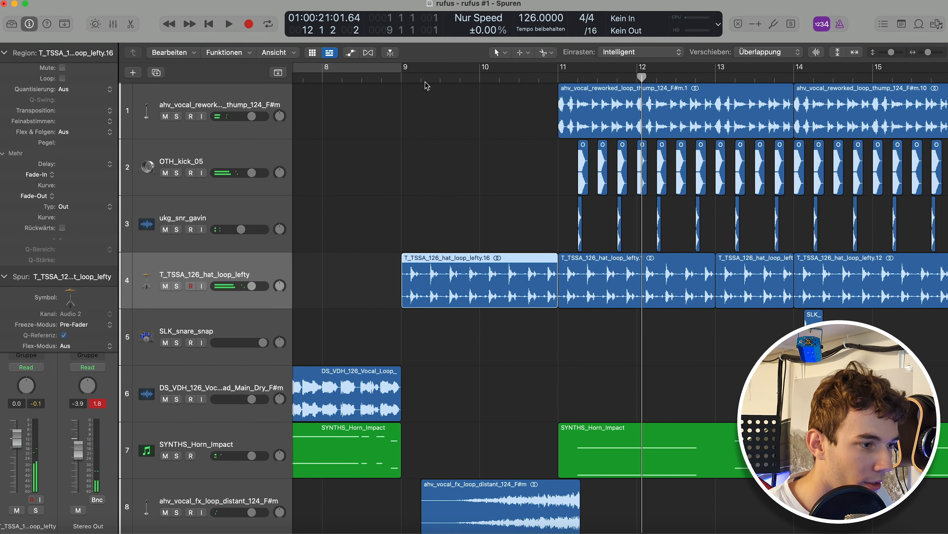
left_click(425, 76)
left_click(479, 166)
scroll(487, 170, "up", 5)
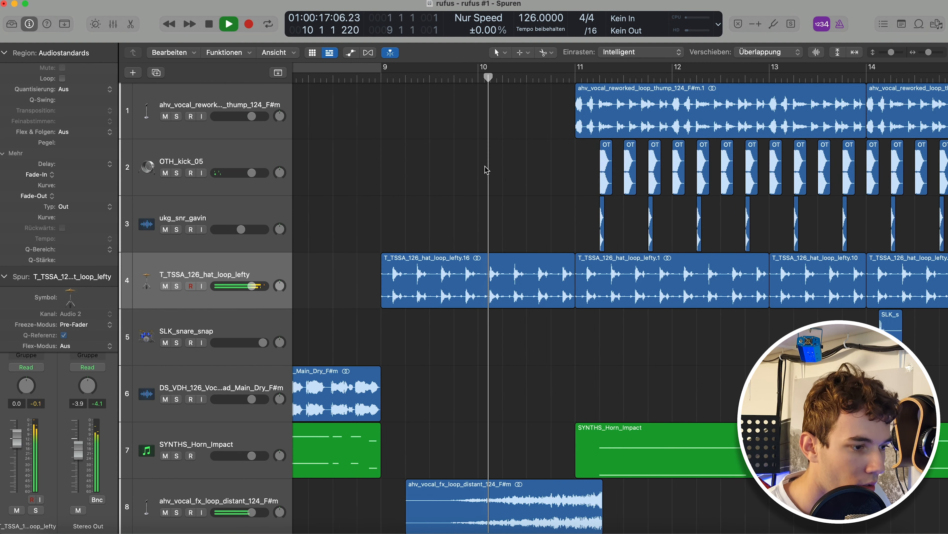
scroll(489, 170, "right", 2)
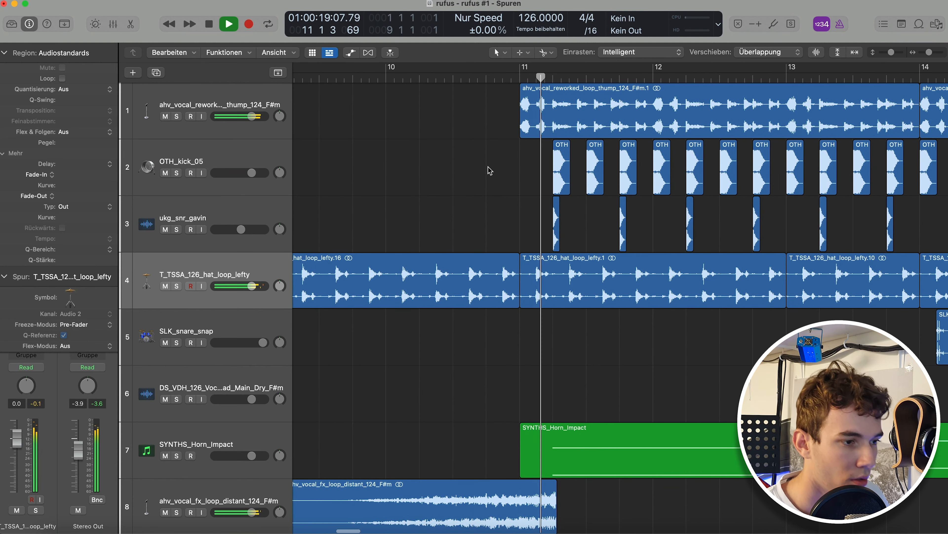
key("space")
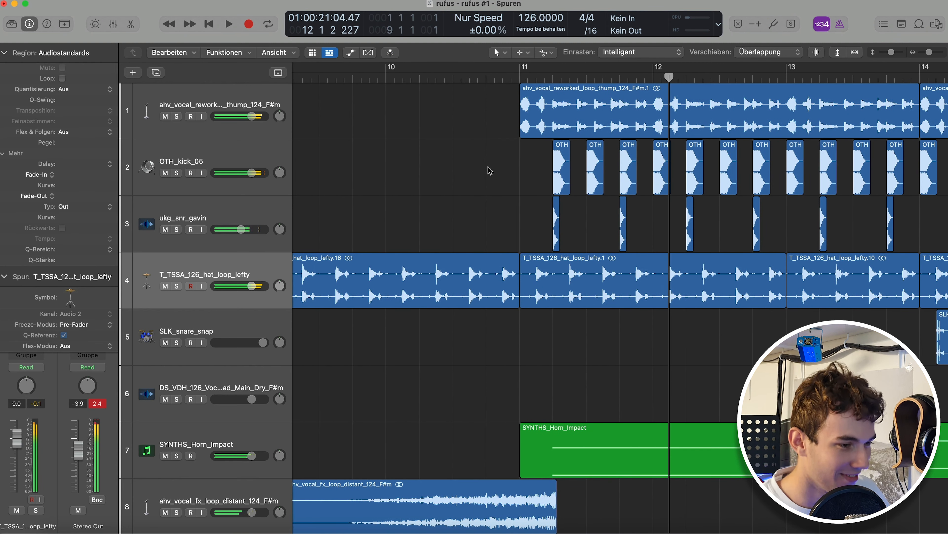
- Add the PL_SR_FX_One_Shot_Downer_02 sample from Splice on a new track 9, starting at beat 2 of bar 11
key("z")
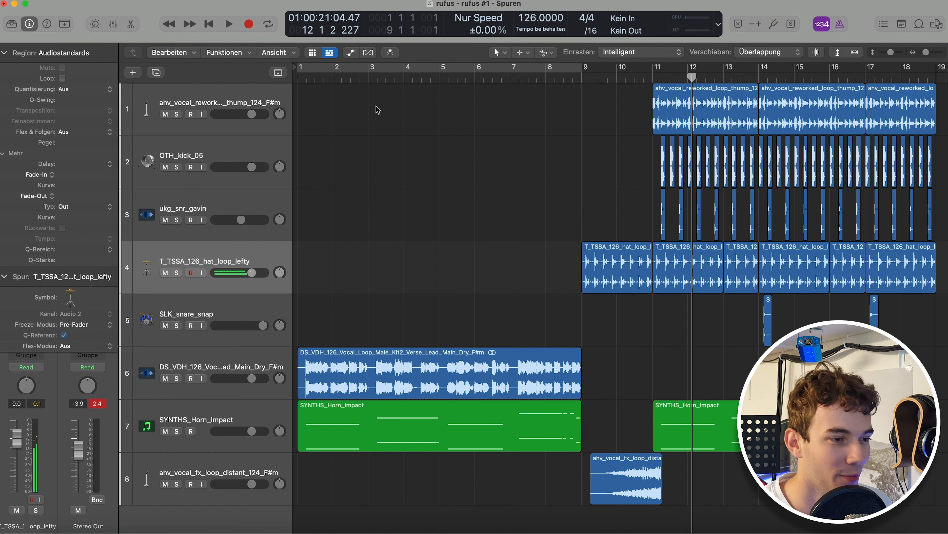
scroll(379, 109, "down", 2)
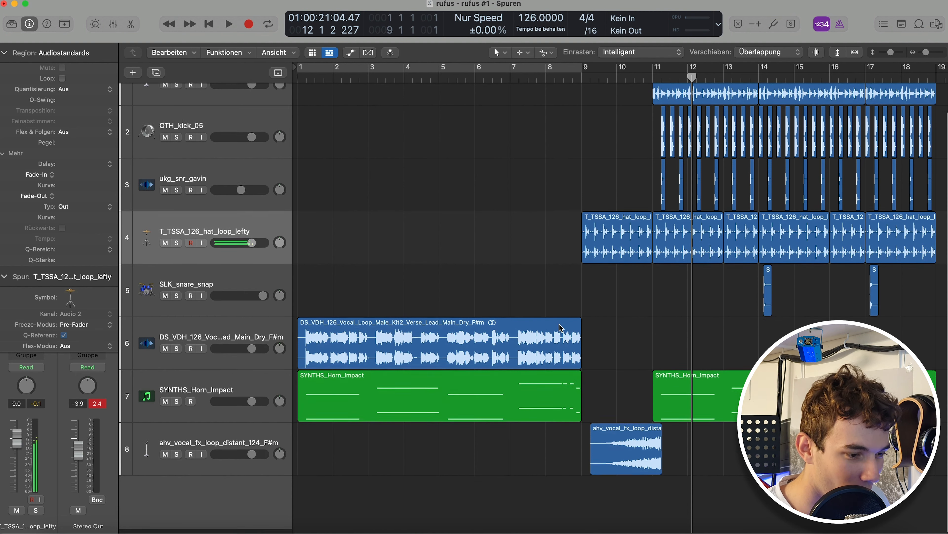
left_click(665, 532)
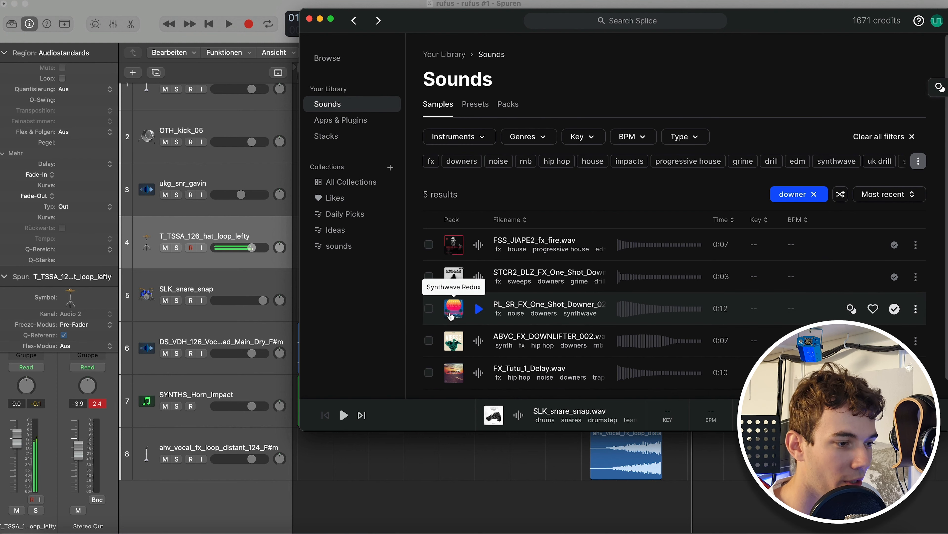
left_click_drag(454, 307, 614, 497)
scroll(574, 494, "down", 2)
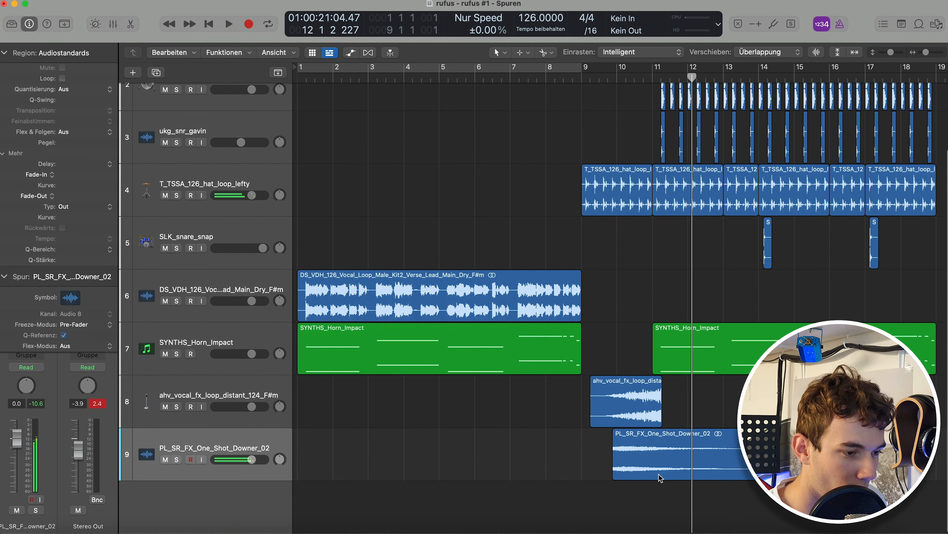
left_click_drag(654, 463, 693, 465)
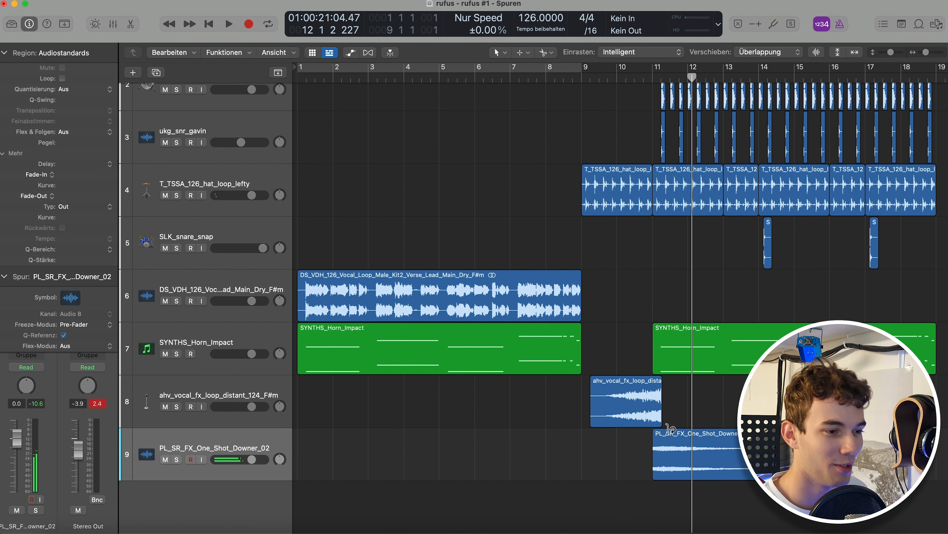
left_click_drag(670, 447, 679, 447)
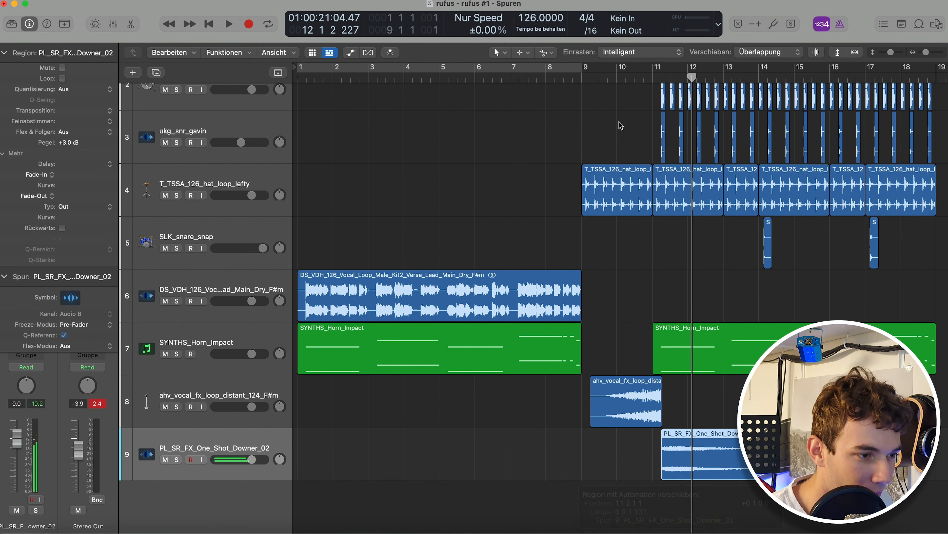
- Play from just before bar 10 to hear the downer effect in the drop
left_click(615, 78)
key("space")
left_click(604, 280)
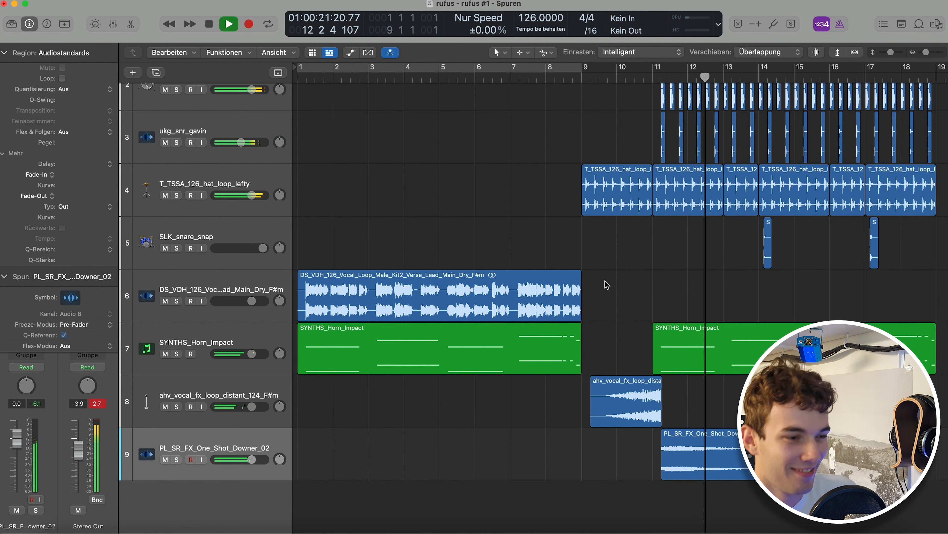
key("space")
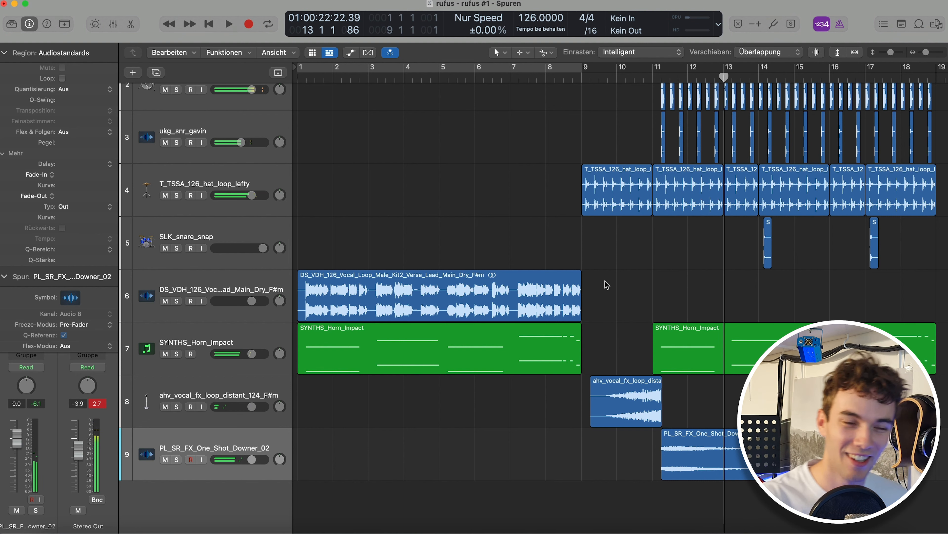
- Add a new Serum software instrument track for the sub bass and load the Splice preset FSS_SMHEV1_Bass_Sub
scroll(607, 285, "up", 3)
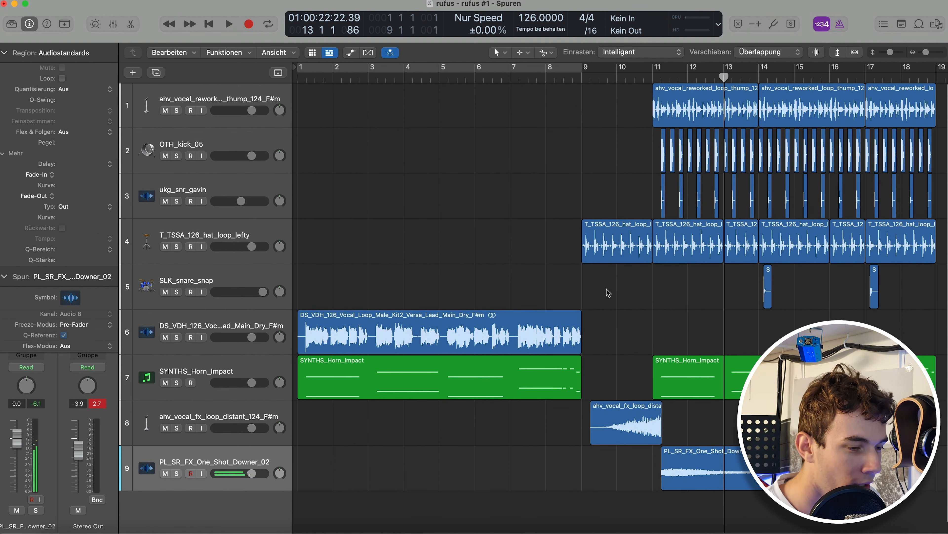
left_click(133, 73)
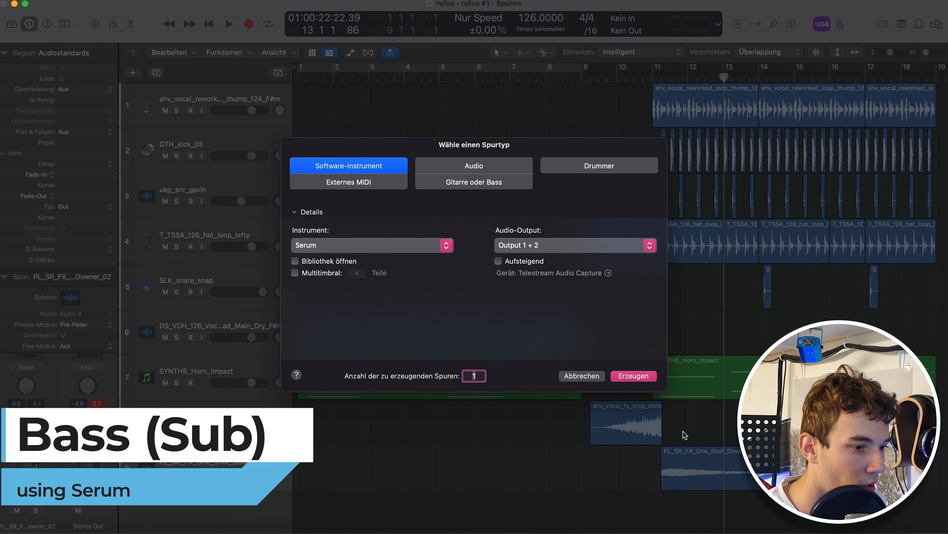
left_click(632, 376)
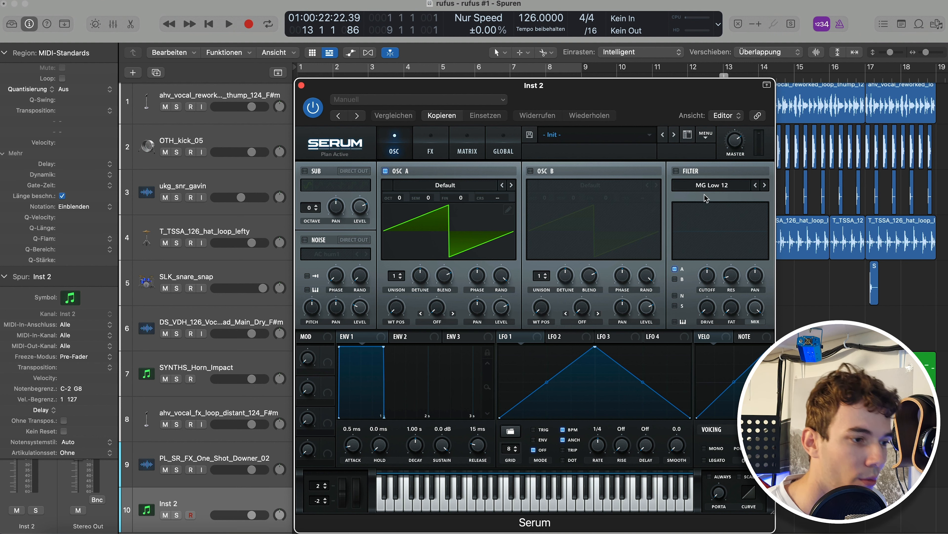
left_click(596, 137)
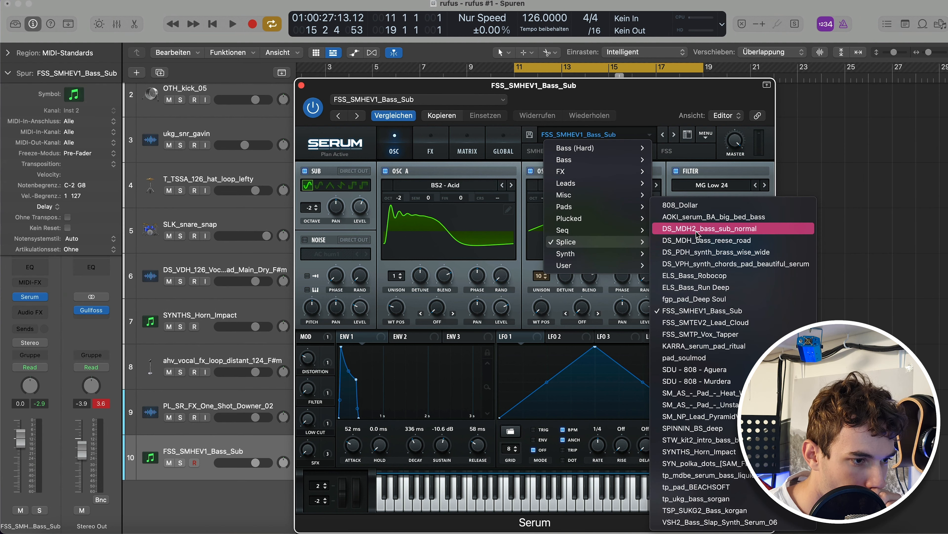
- Switch the sub bass track to the Serum preset DS_MDH2_bass_sub_normal and record a bass line over bars 11 to 19
left_click(699, 235)
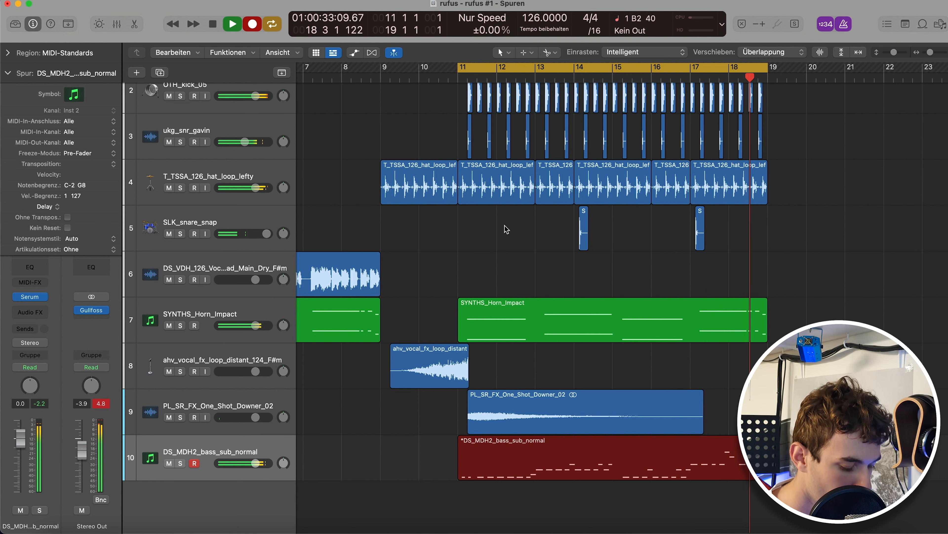
key("space")
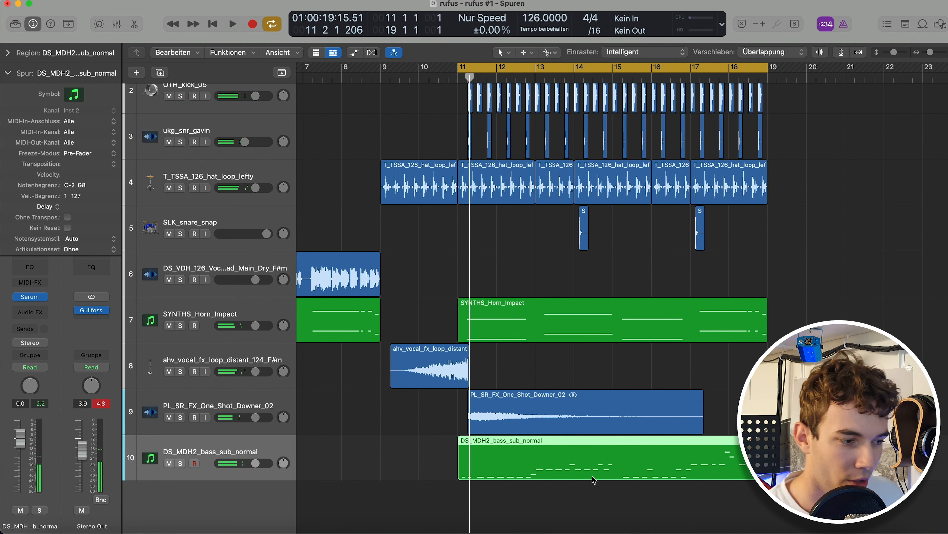
- Examine the notes of the recorded DS_MDH2_bass_sub_normal region in the piano roll, then return to the arrangement
double_click(567, 465)
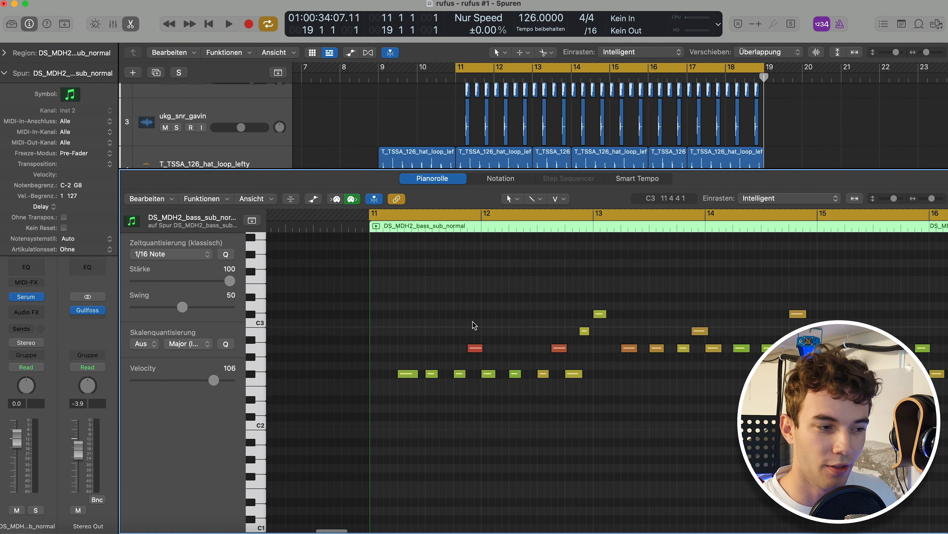
scroll(474, 325, "right", 3)
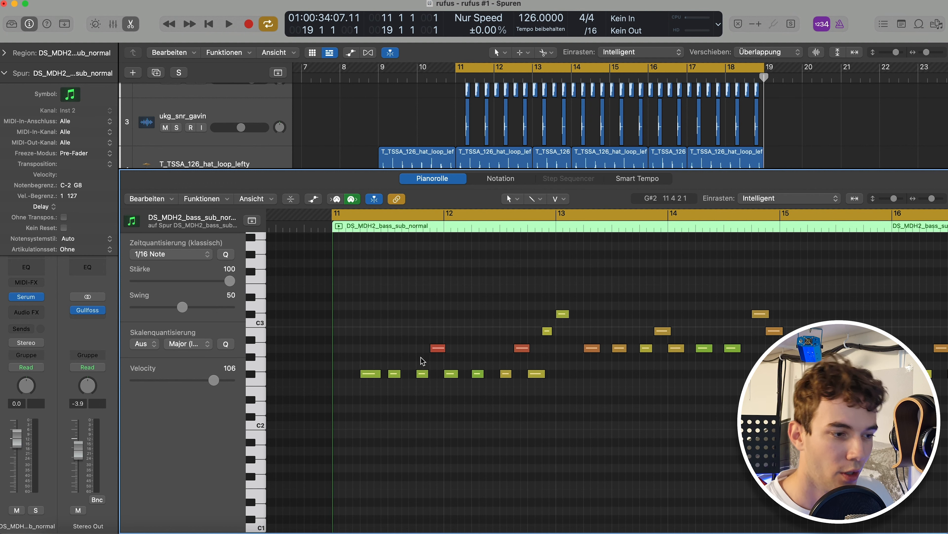
scroll(569, 342, "right", 2)
left_click_drag(389, 325, 522, 371)
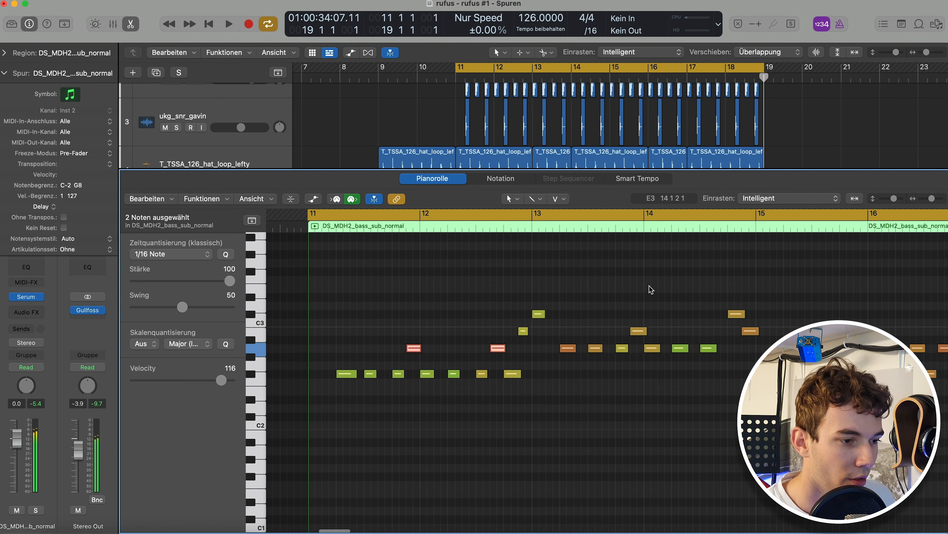
scroll(652, 312, "right", 15)
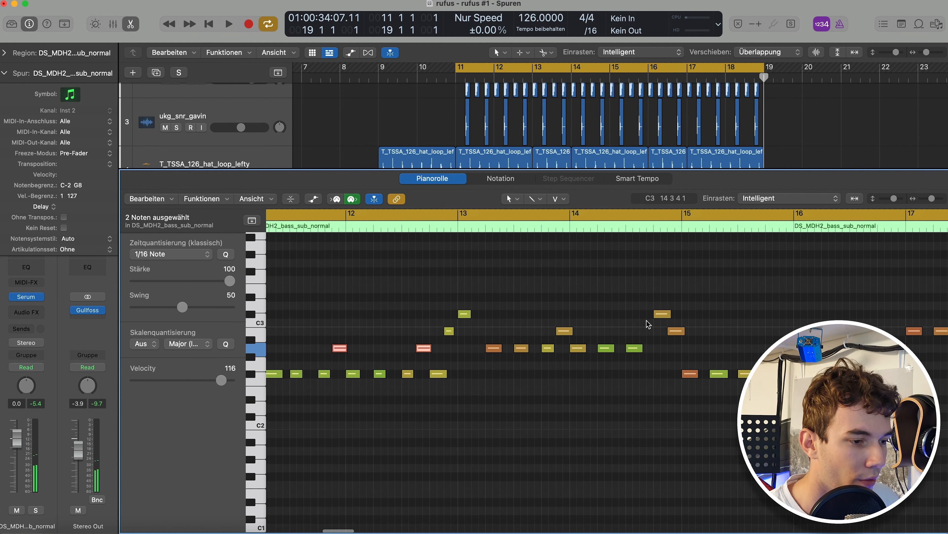
key("e")
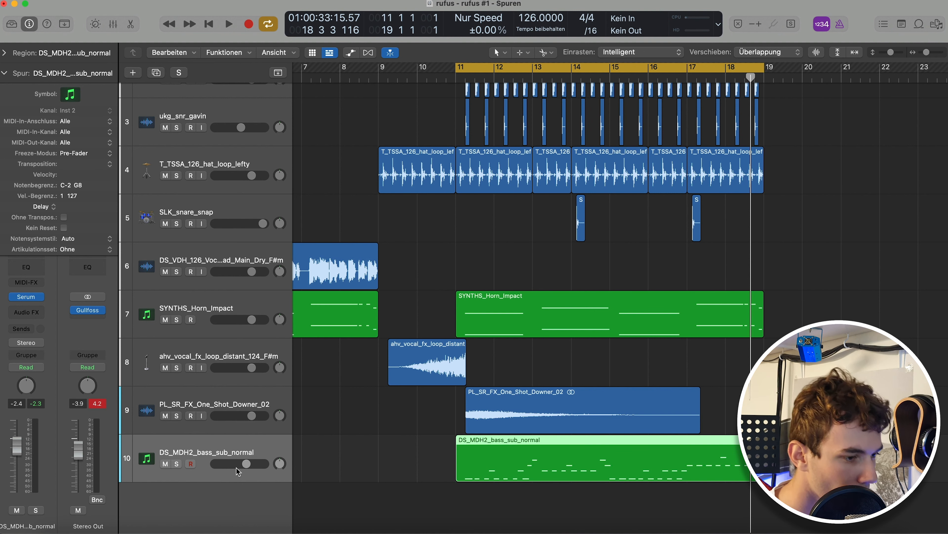
- Copy the vocal thump loop, kick, snare and hat loop regions of bars 11 to 19 to bar 19 and turn off cycle playback
scroll(507, 391, "down", 3)
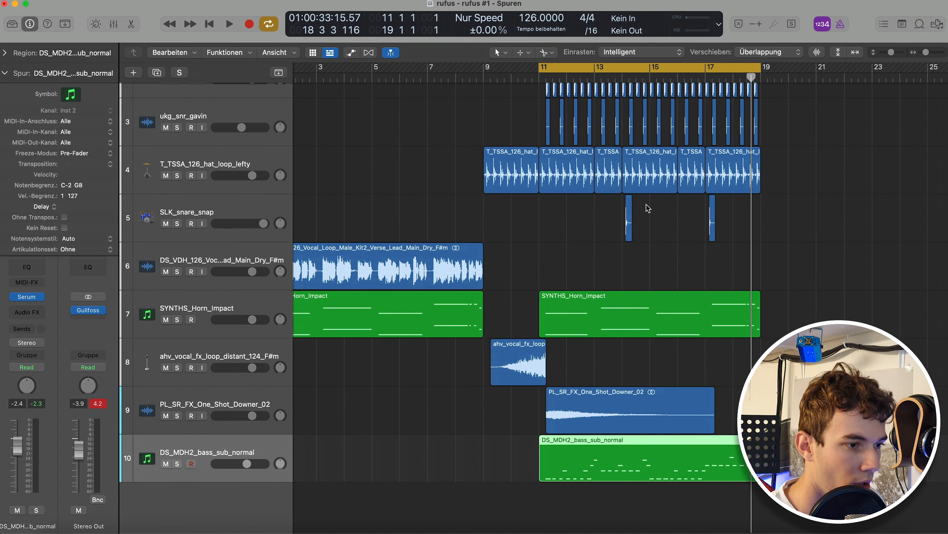
scroll(650, 209, "up", 4)
left_click_drag(808, 255, 541, 94)
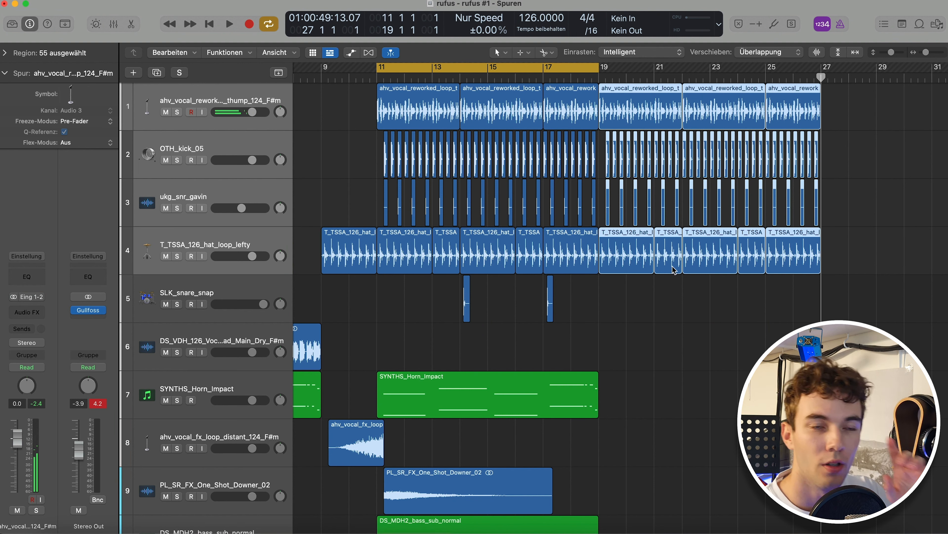
left_click(484, 69)
- Copy the drop's SYNTHS_Horn_Impact, PL_SR_FX_One_Shot_Downer_02 and DS_MDH2_bass_sub_normal regions to bar 19
scroll(454, 319, "down", 4)
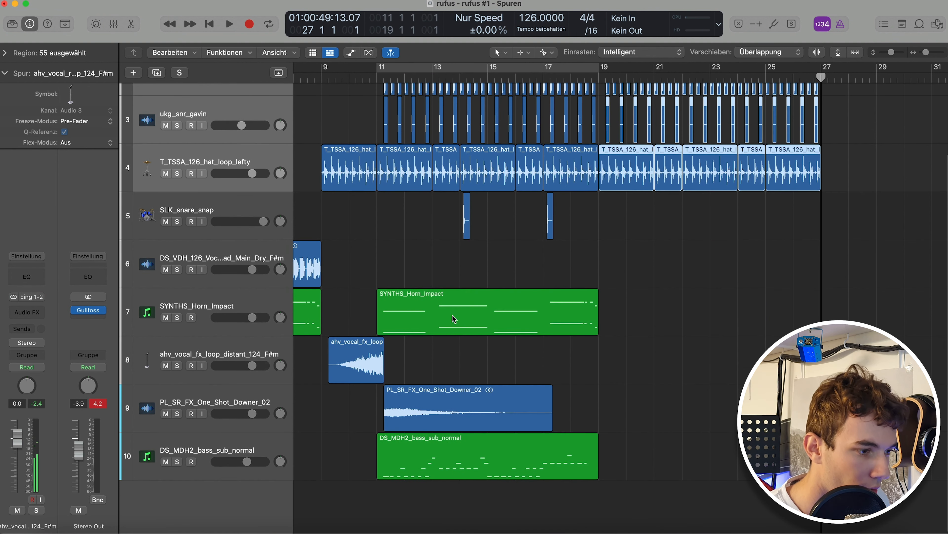
left_click_drag(640, 500, 396, 299)
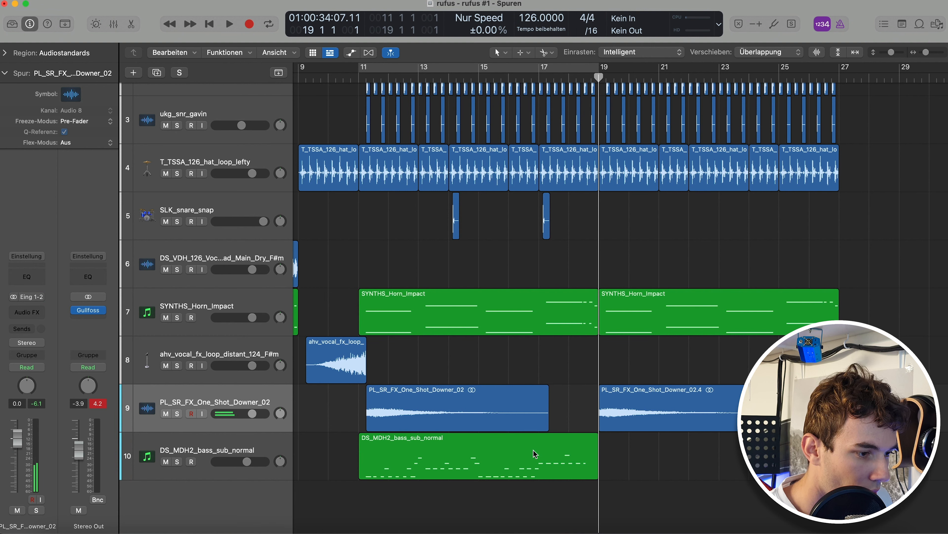
left_click_drag(534, 454, 774, 453)
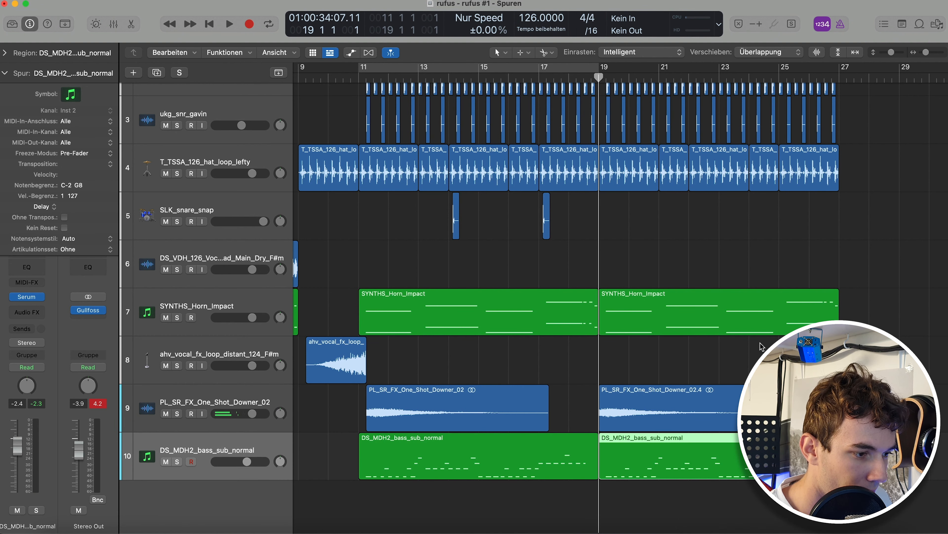
- Copy the lead vocal loop region on track 6 to bar 19 and move the copied downer to beat 2 of bar 19
scroll(761, 347, "up", 1)
scroll(761, 346, "up", 3)
key("super+Left")
key("super+Left")
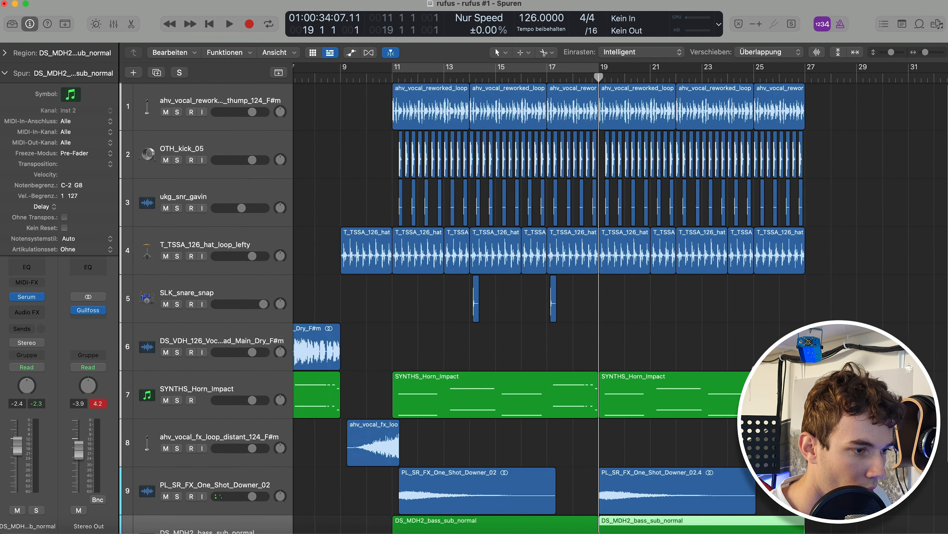
scroll(443, 438, "down", 3)
scroll(463, 390, "left", 2)
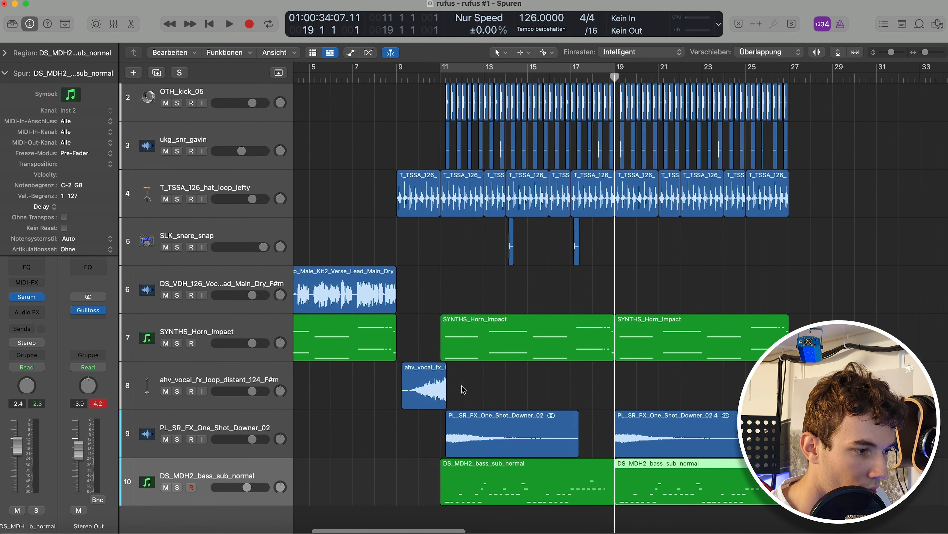
left_click_drag(348, 276, 640, 286)
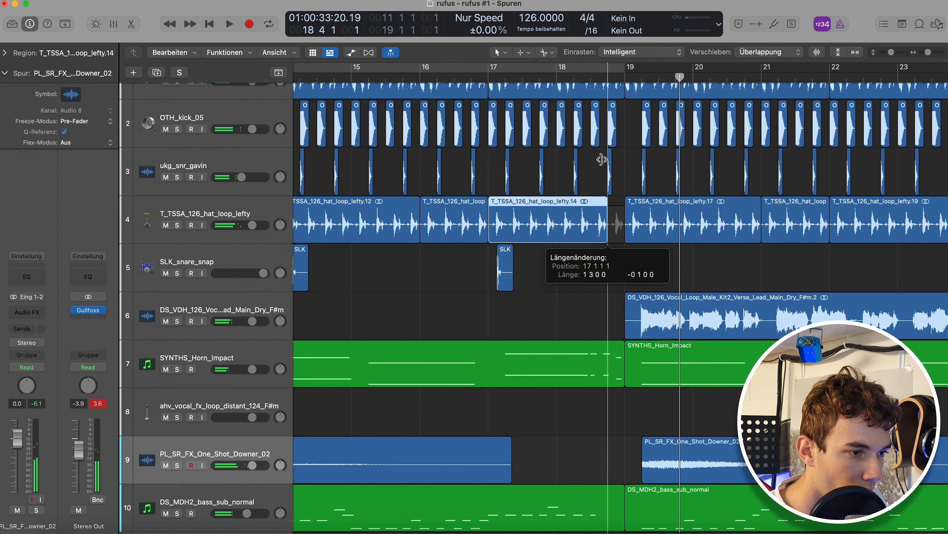
- Shorten the hat loop region at bar 17 by one beat and play the transition into bar 19 from bar 18
left_click_drag(601, 158, 602, 157)
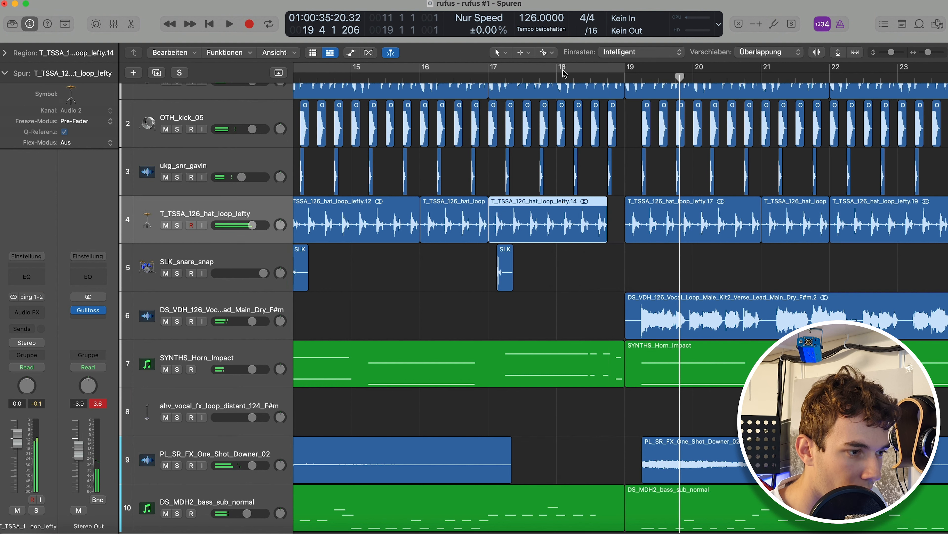
left_click(559, 76)
key("space")
left_click(582, 286)
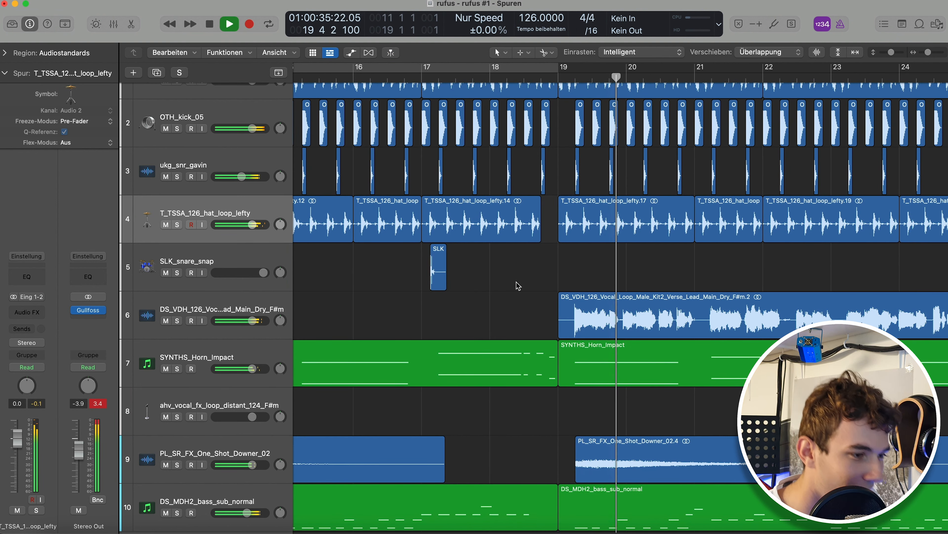
scroll(518, 279, "down", 3)
scroll(519, 279, "down", 3)
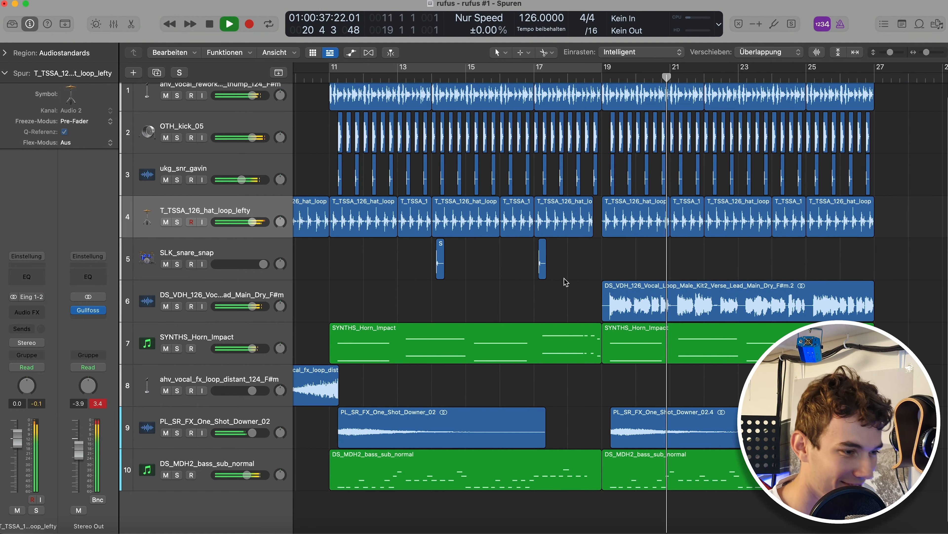
key("space")
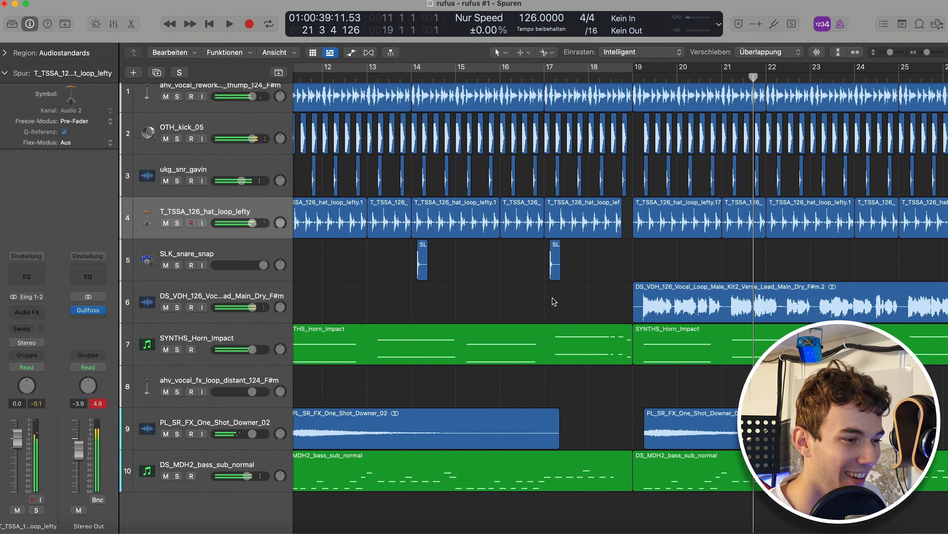
- Paste a copy of the bar 14 SLK_snare_snap region half a beat after the start of bar 11
scroll(560, 299, "left", 5)
left_click(629, 275)
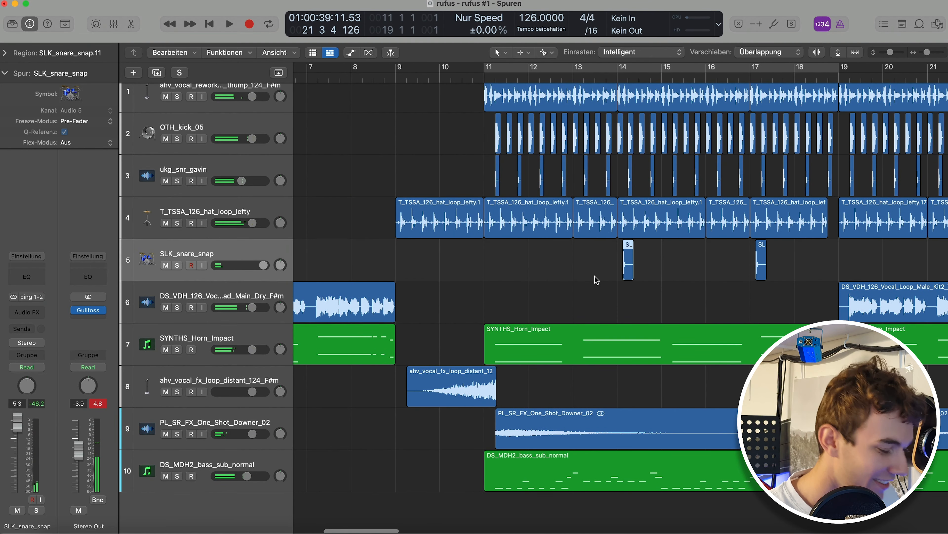
key("super+Right")
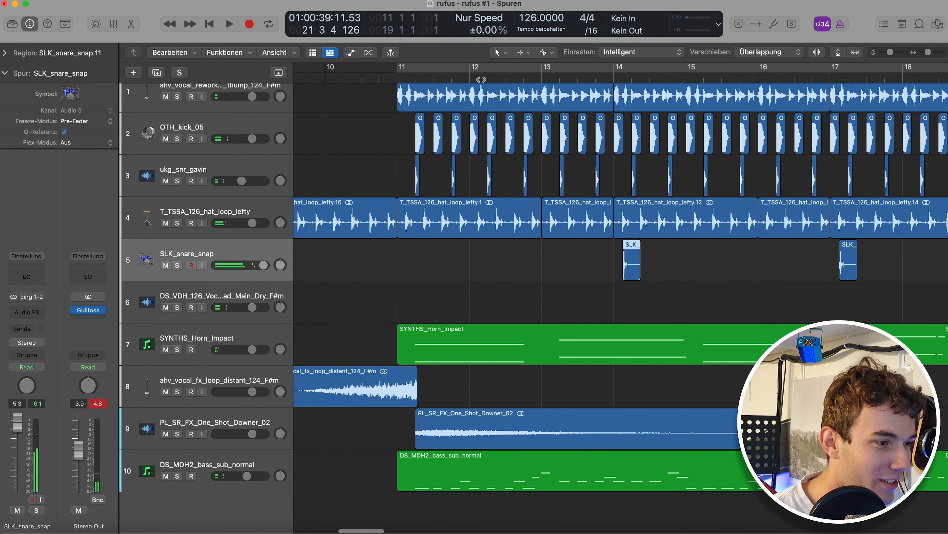
left_click(419, 79)
key("super+Right")
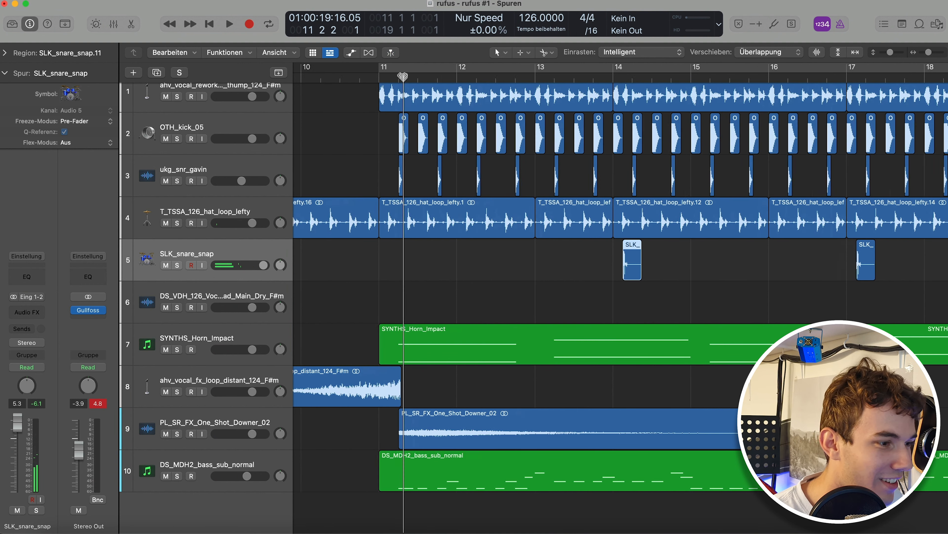
key("super+Right")
left_click(365, 76)
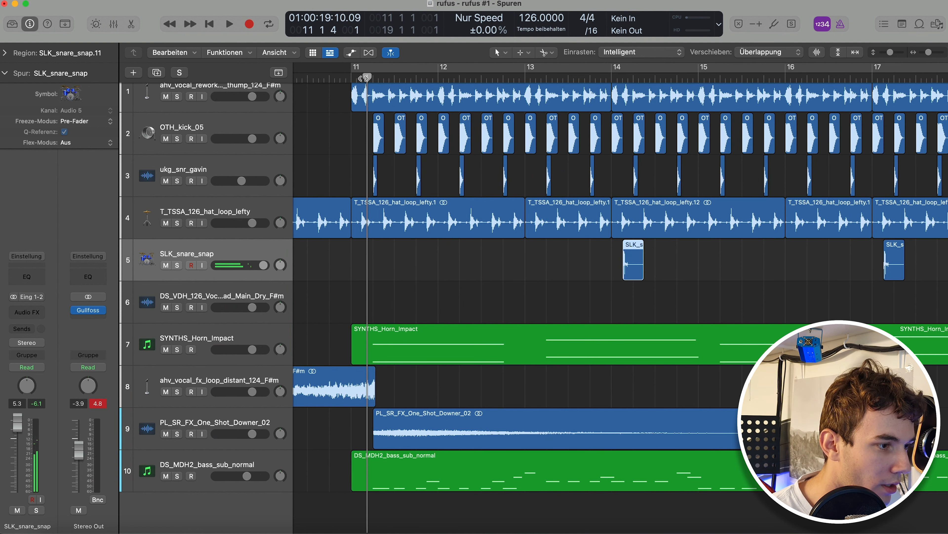
left_click_drag(363, 78, 361, 78)
key("super+v")
scroll(504, 155, "left", 8)
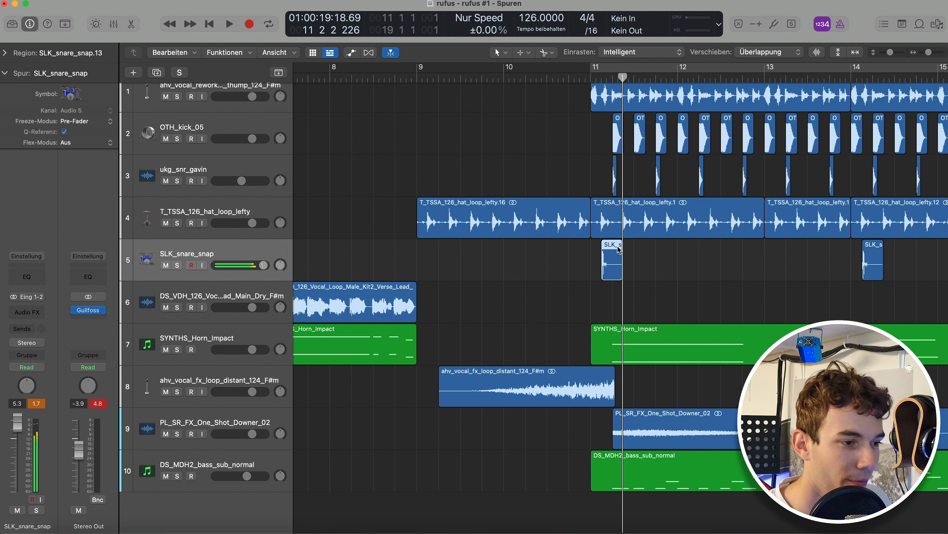
- Try the copied snare snap half a beat before bar 11 and play from beat 3 of bar 10
left_click_drag(608, 259, 587, 259)
left_click(546, 76)
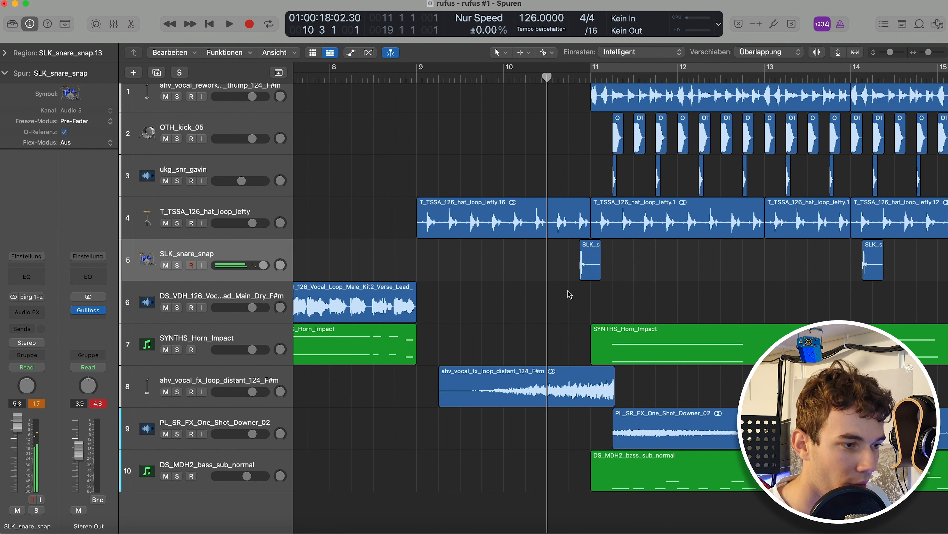
key("space")
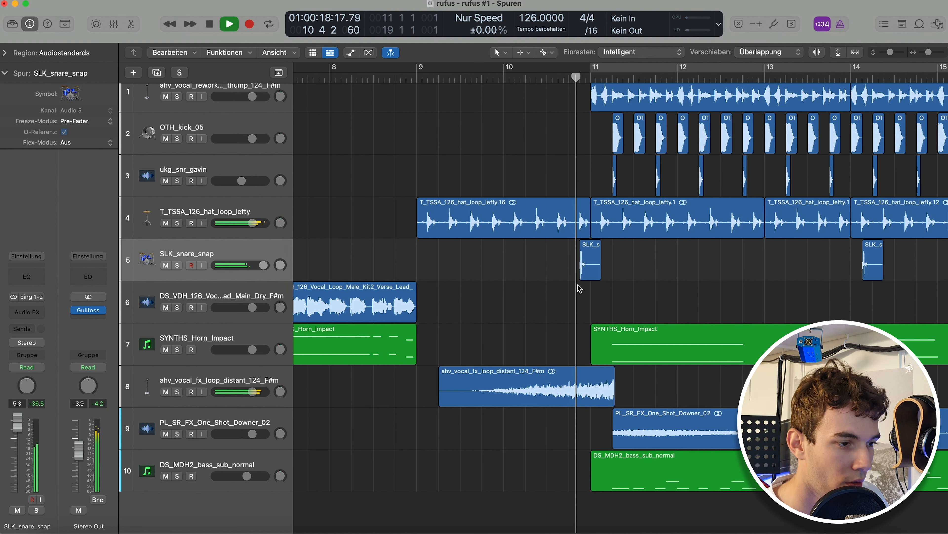
key("space")
- Try the copied snare snap exactly at the start of bar 11 and play the lead-in to the drop
left_click_drag(591, 261, 601, 262)
double_click(517, 79)
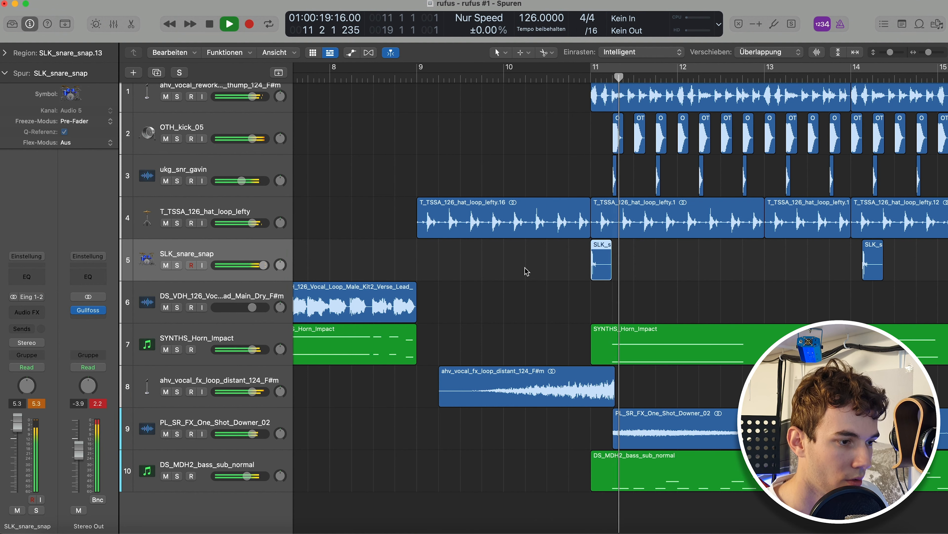
key("space")
- Move the copied snare snap to half a beat after the start of bar 11 and play the drop entry again
left_click_drag(604, 264, 615, 263)
double_click(534, 74)
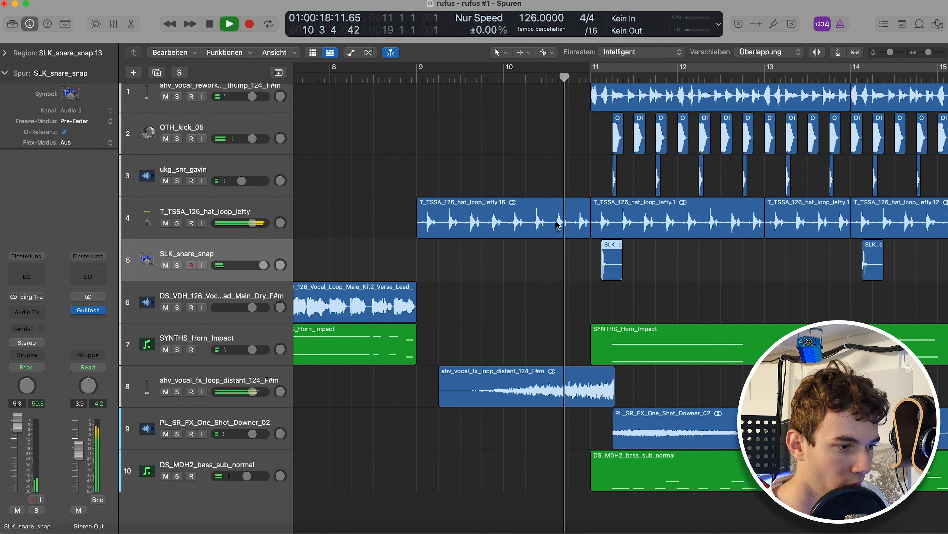
key("space")
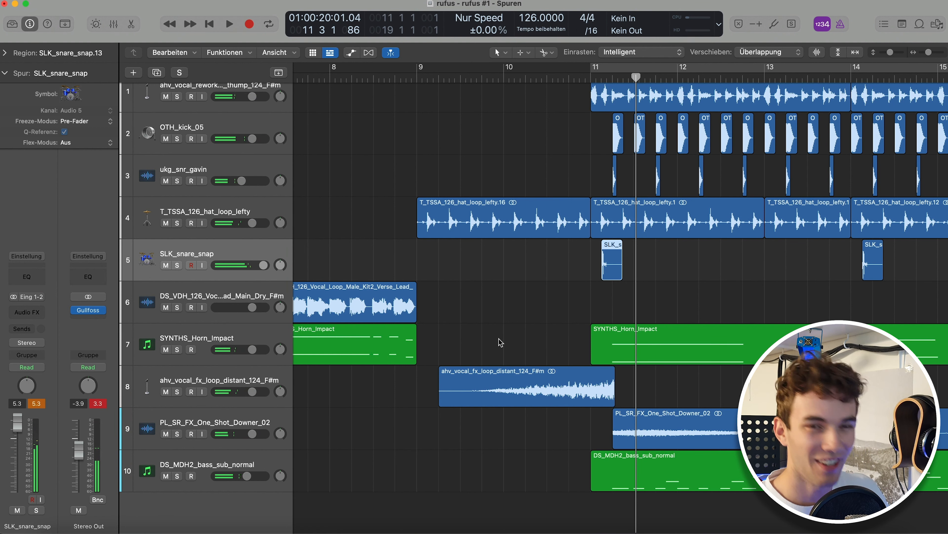
- Copy the bar 14 SLK_snare_snap region and paste it half a beat after the start of bar 19
scroll(524, 338, "down", 10)
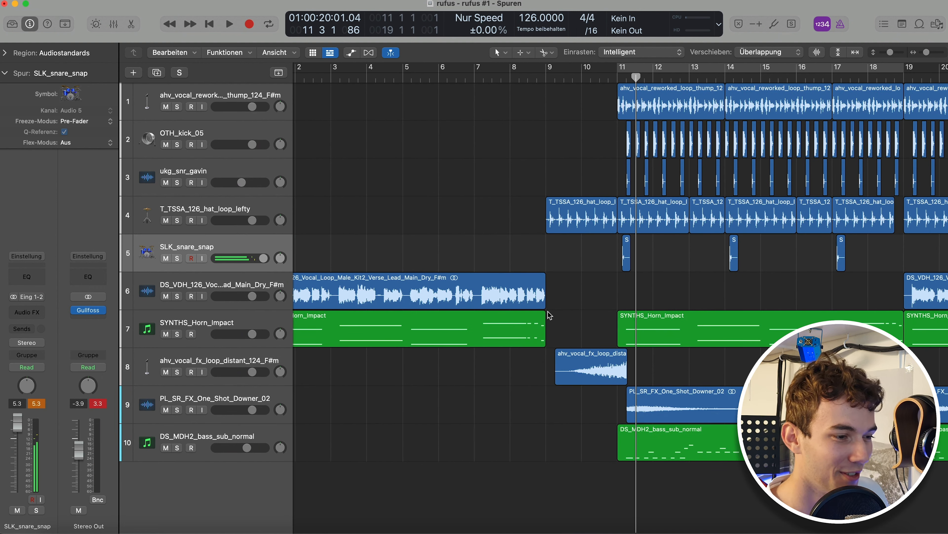
scroll(549, 315, "down", 8)
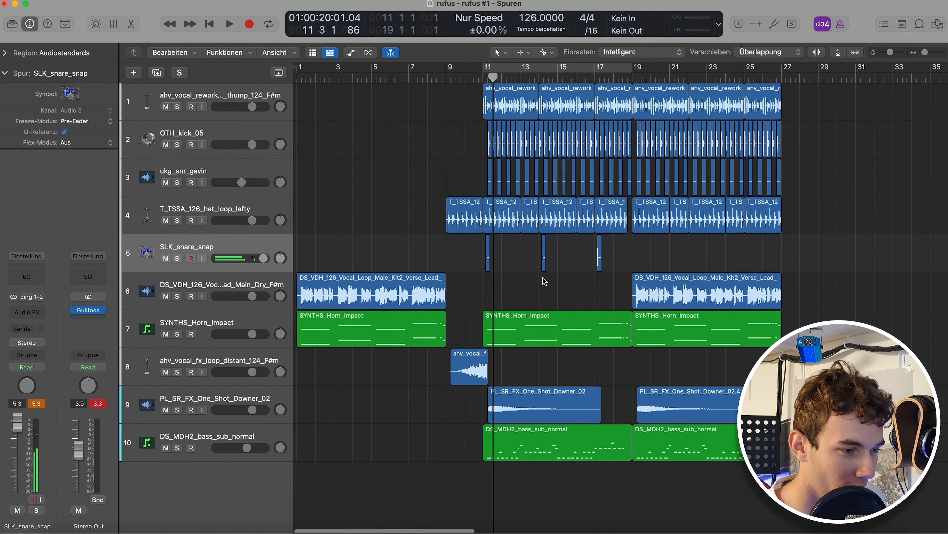
scroll(557, 276, "up", 6)
scroll(564, 285, "up", 5)
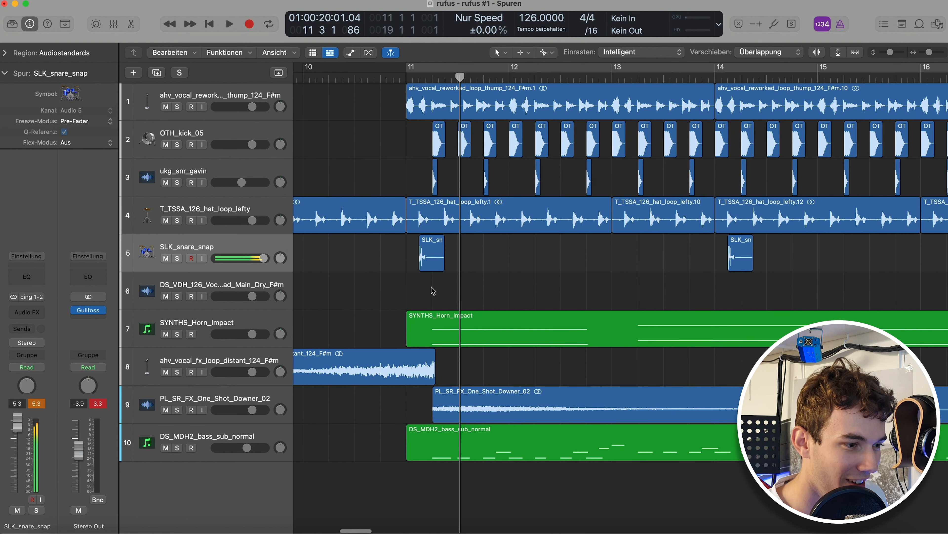
left_click(728, 79)
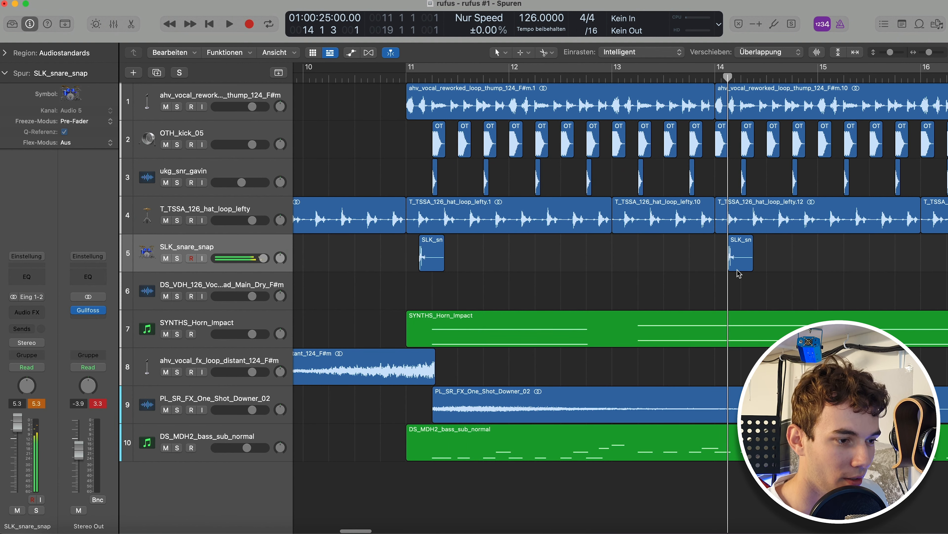
scroll(742, 279, "right", 10)
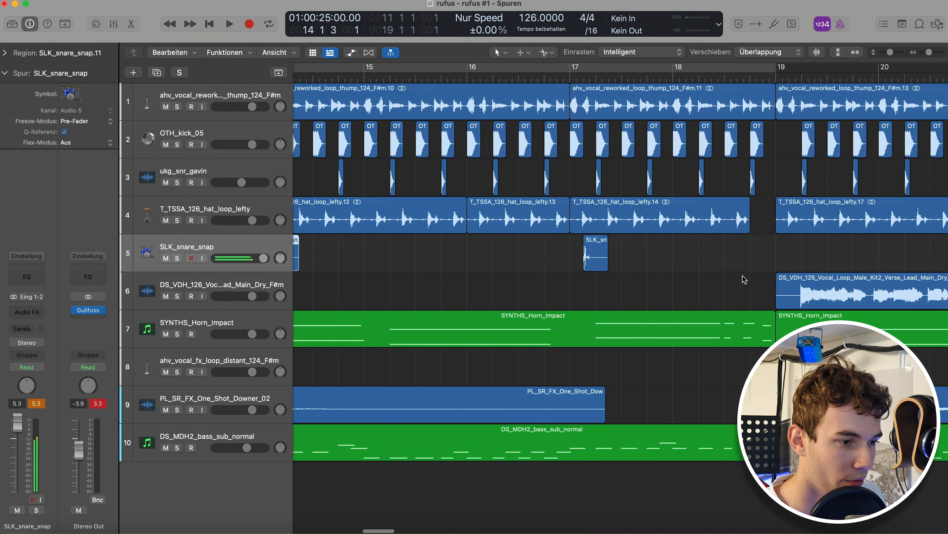
scroll(834, 176, "down", 5)
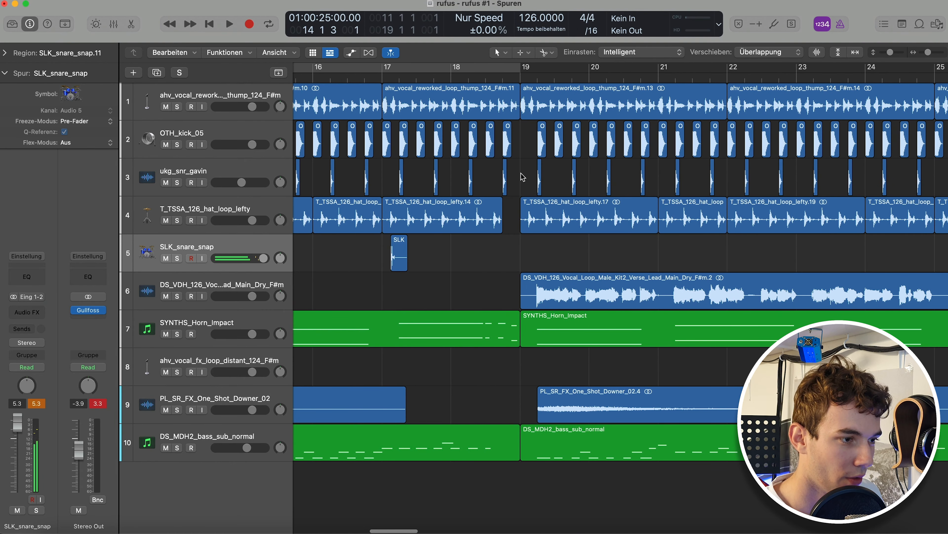
scroll(537, 92, "up", 3)
left_click(604, 76)
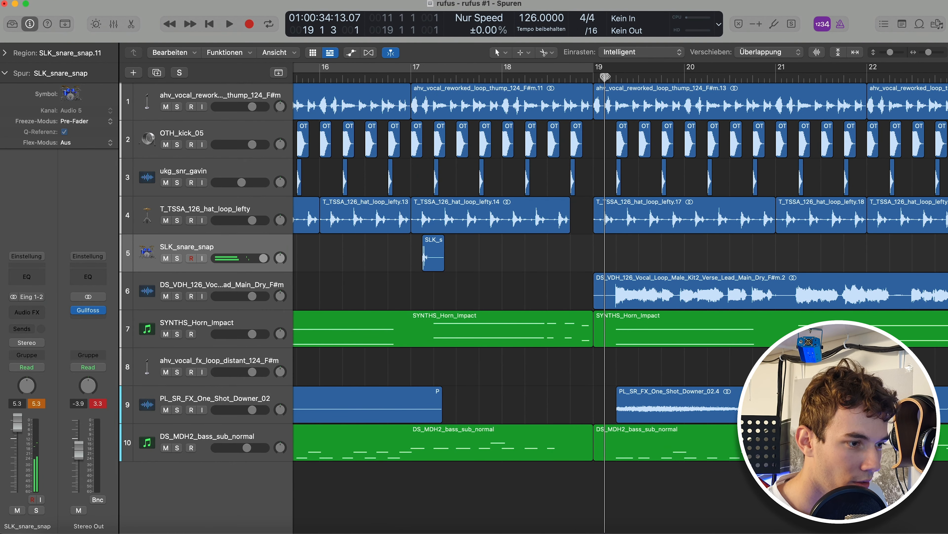
key("cmd+v")
scroll(711, 239, "up", 2)
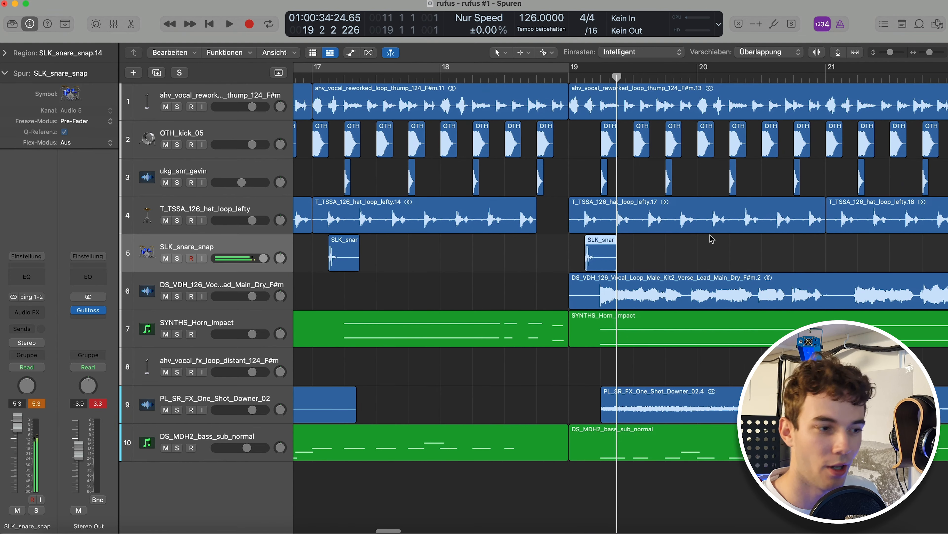
- Paste another snare snap copy in bar 21 and respace the hits to half a beat into bars 11, 15, 19 and 23
scroll(732, 187, "down", 4)
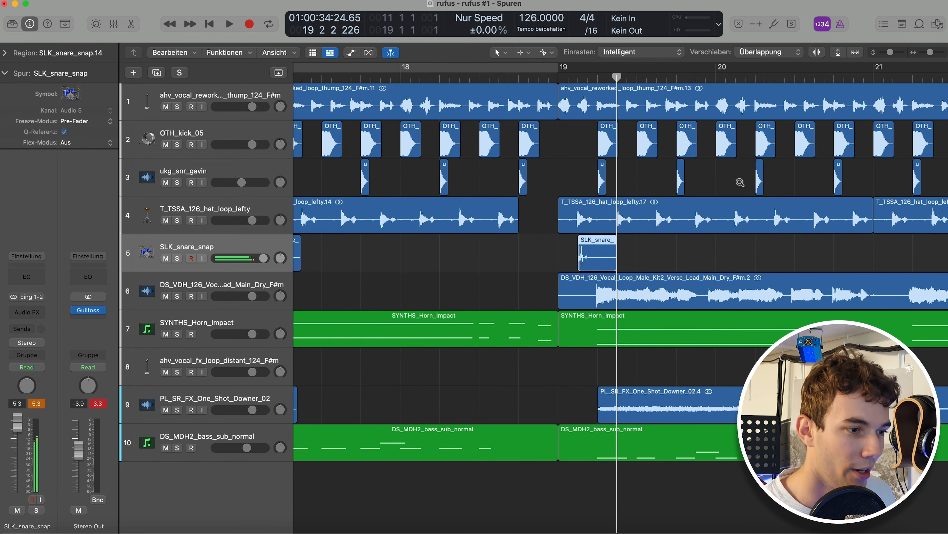
left_click(792, 76)
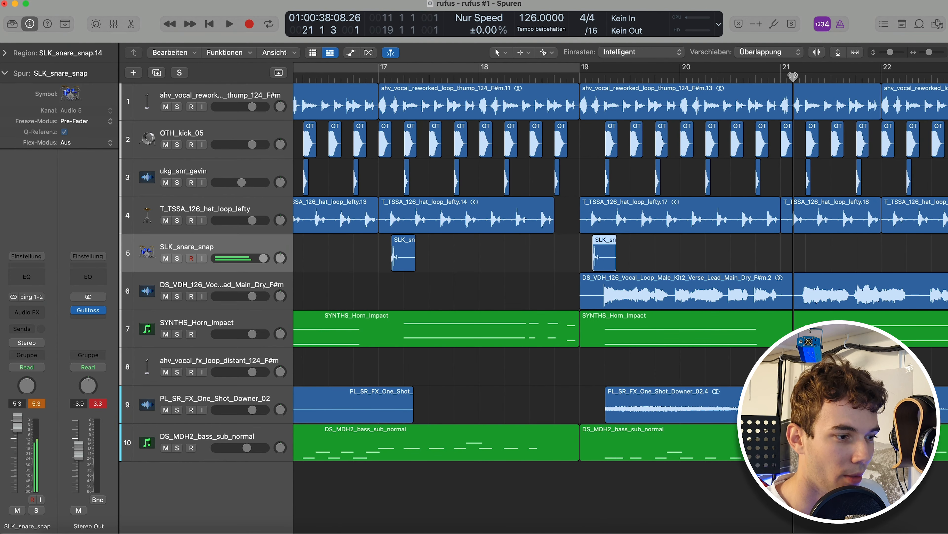
key("cmd+v")
scroll(769, 202, "down", 4)
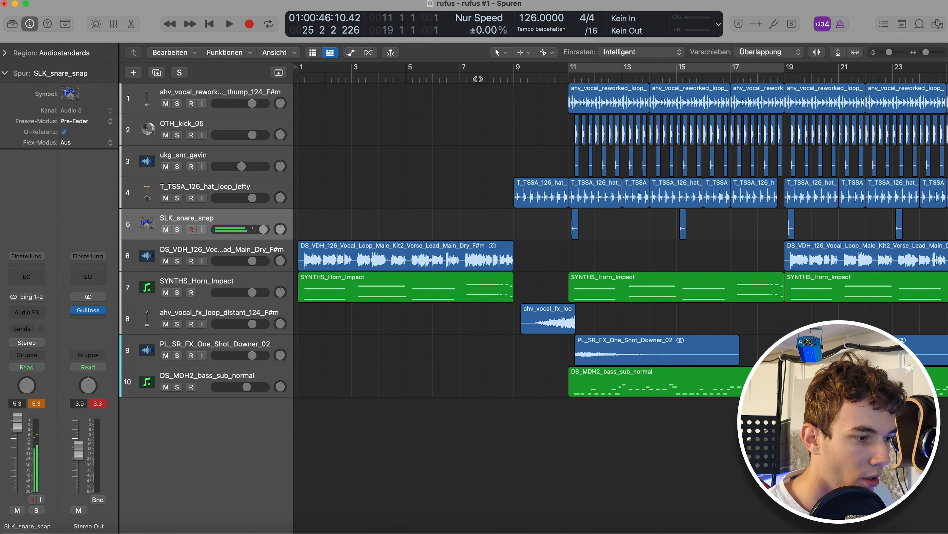
- Play from the end of the intro vocal section into the drop to check the respaced snare snaps
left_click(478, 79)
left_click(449, 79)
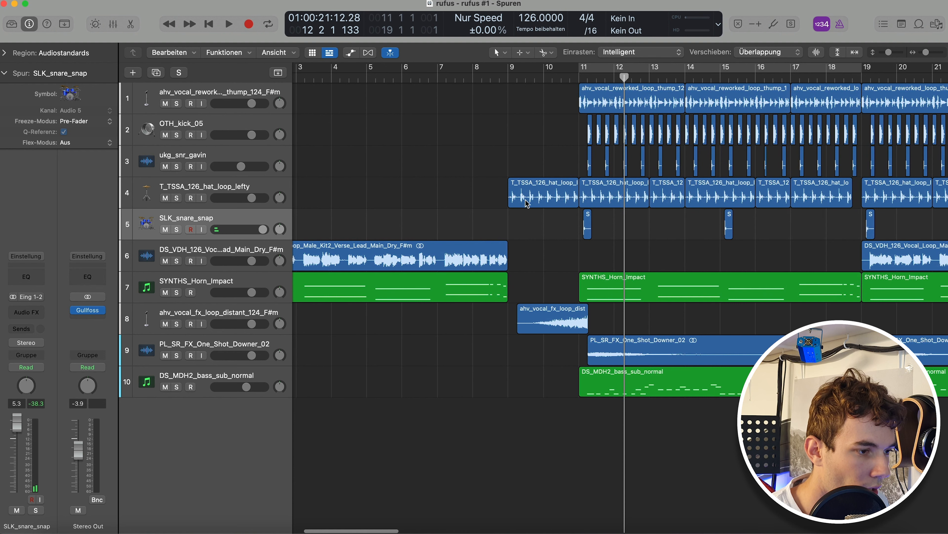
key("super+Right")
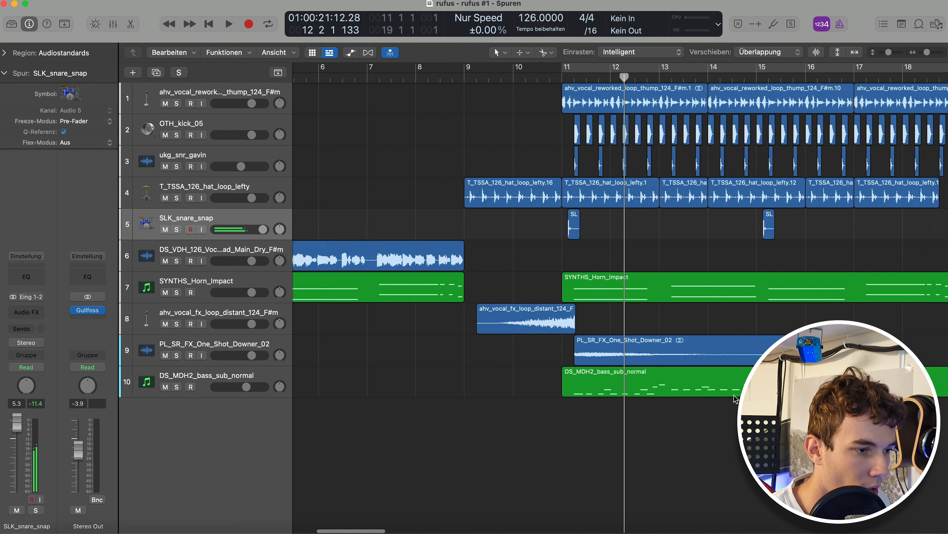
- Select all regions from bar 9 onward across every track
key("super+Left")
key("super+Left")
key("super+Left")
left_click_drag(859, 450, 495, 98)
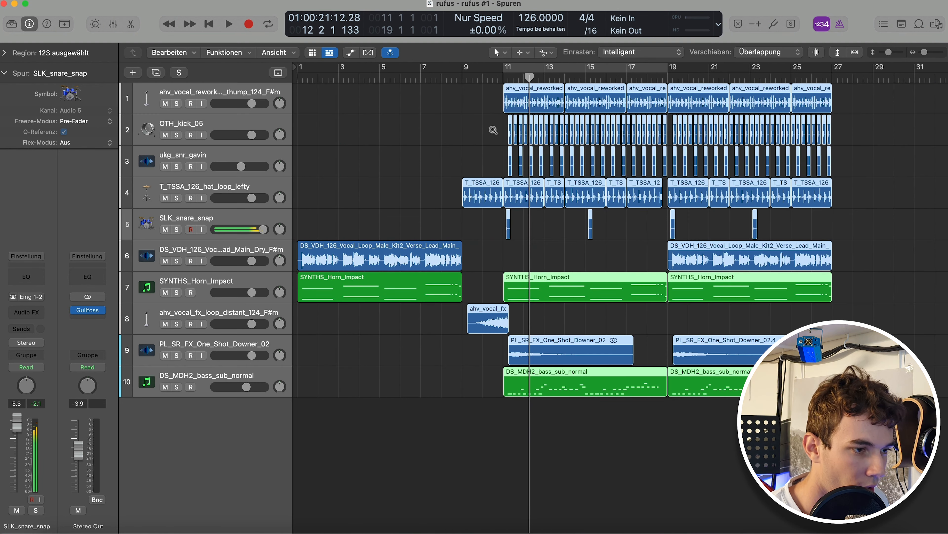
scroll(492, 132, "up", 3)
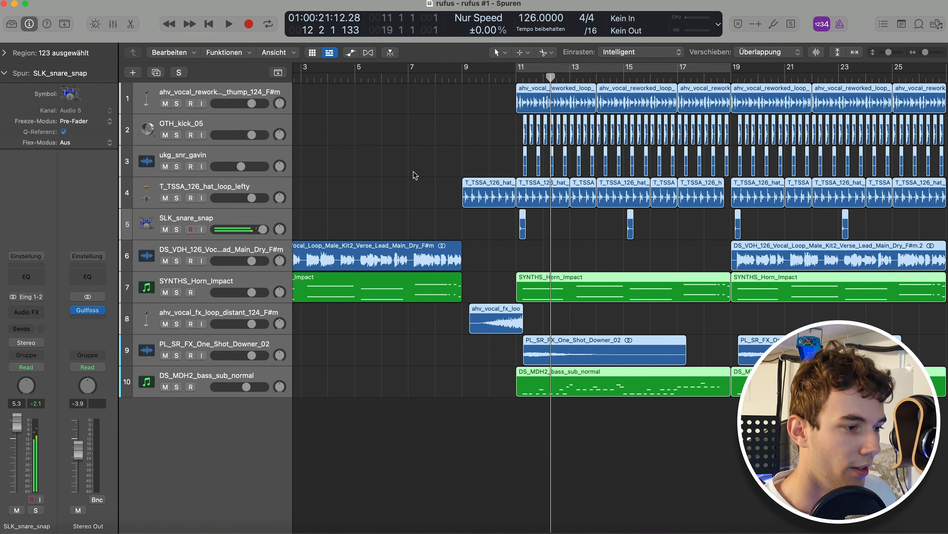
scroll(415, 176, "up", 3)
left_click_drag(502, 194, 430, 194)
left_click(408, 140)
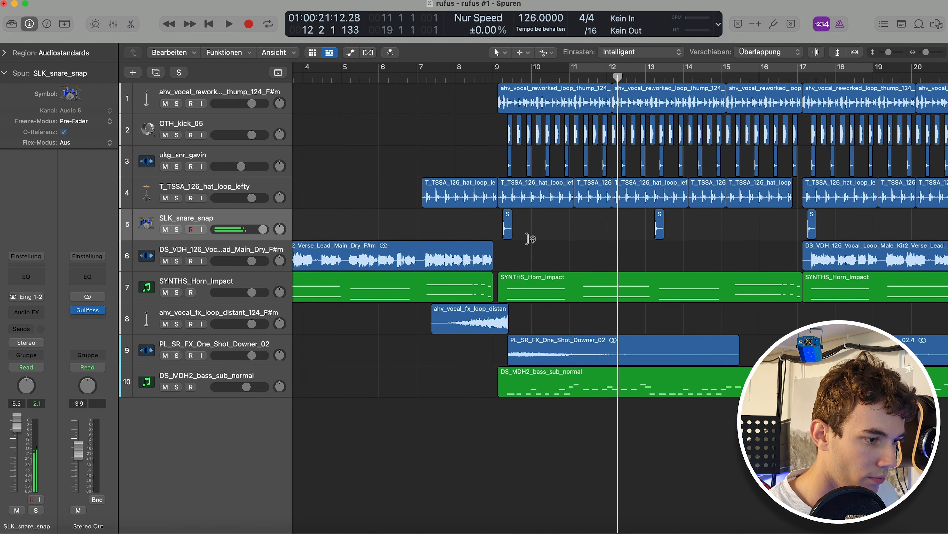
key("super+z")
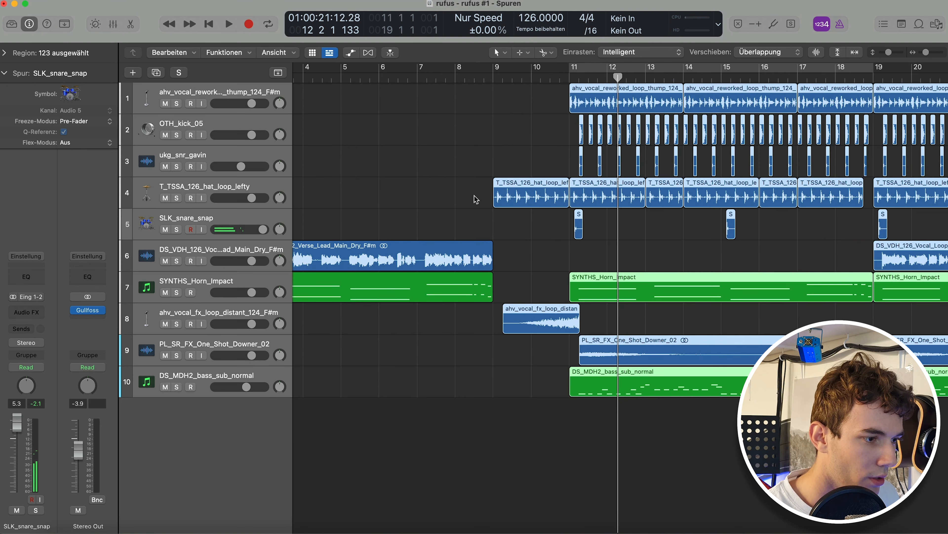
- Move the selected regions exactly two bars earlier so the drop starts at bar 9, right after the intro vocal
left_click_drag(508, 197, 434, 197)
left_click(418, 143)
scroll(445, 258, "up", 2)
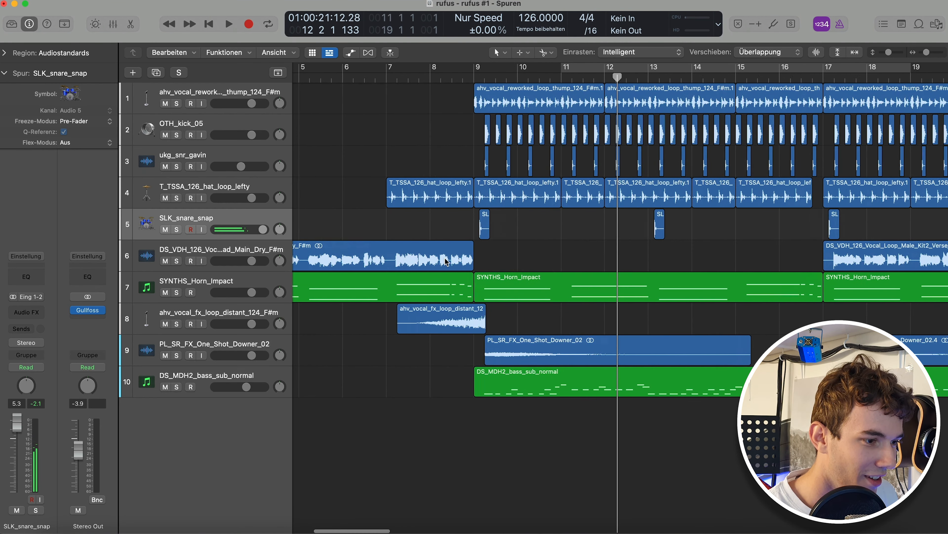
- Shorten the intro SYNTHS_Horn_Impact region to 7 bars and trim the last beat off the hat loop before bar 9
scroll(446, 261, "up", 1)
scroll(467, 297, "left", 3)
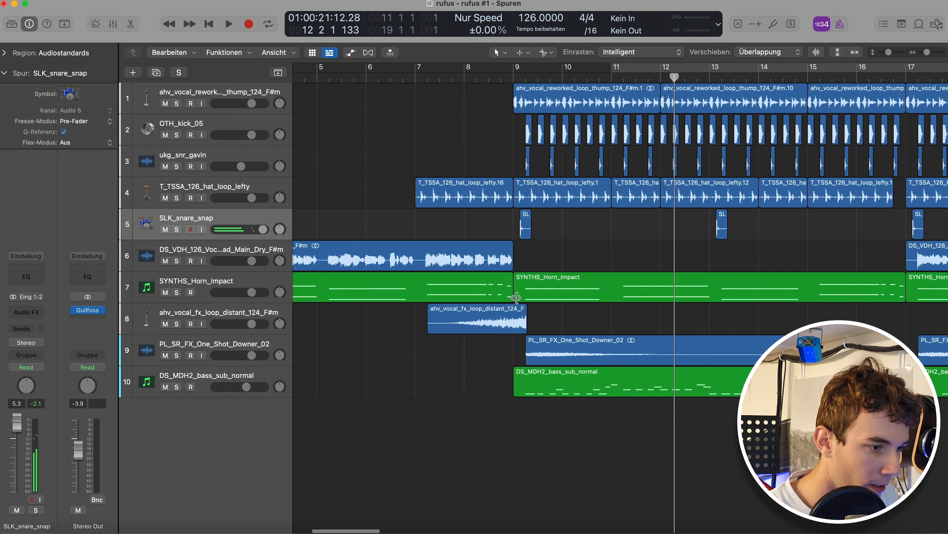
left_click_drag(517, 298, 481, 295)
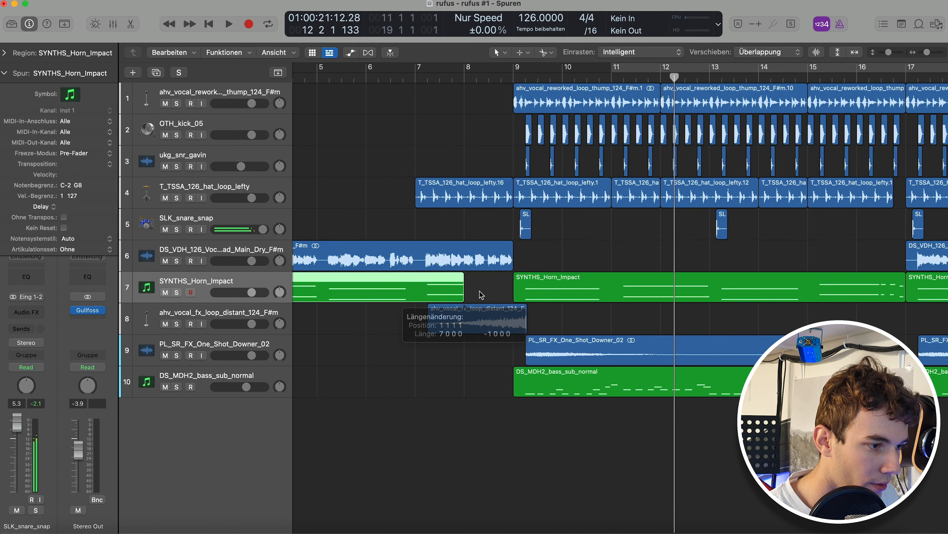
left_click(482, 296)
left_click_drag(509, 199, 499, 200)
- Play from bar 4 through the build-up into the drop to check the tightened transition
key("super+Left")
scroll(497, 233, "left", 3)
scroll(410, 104, "left", 3)
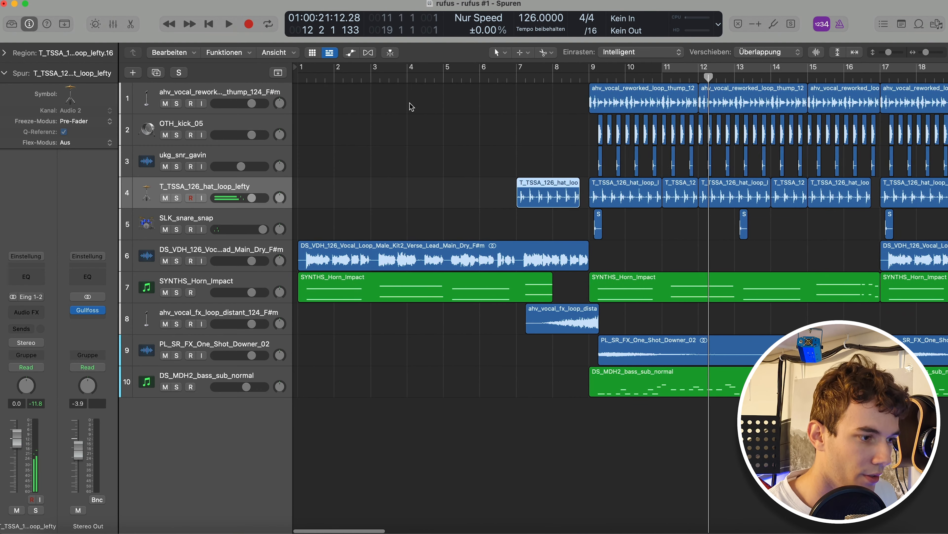
left_click(410, 78)
key("space")
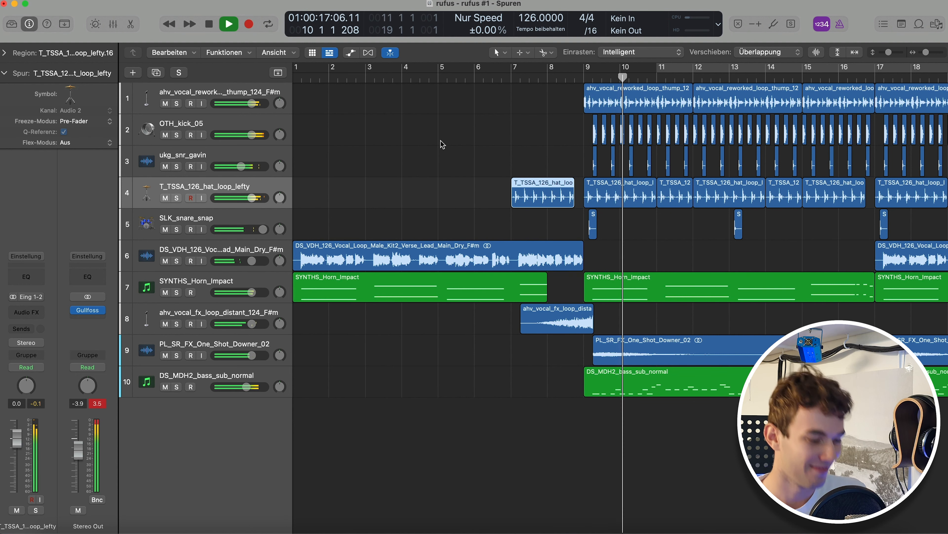
key("space")
- Trim the first beat off the hat loop at bar 9 and play the drop entry from bar 7
scroll(504, 202, "up", 5)
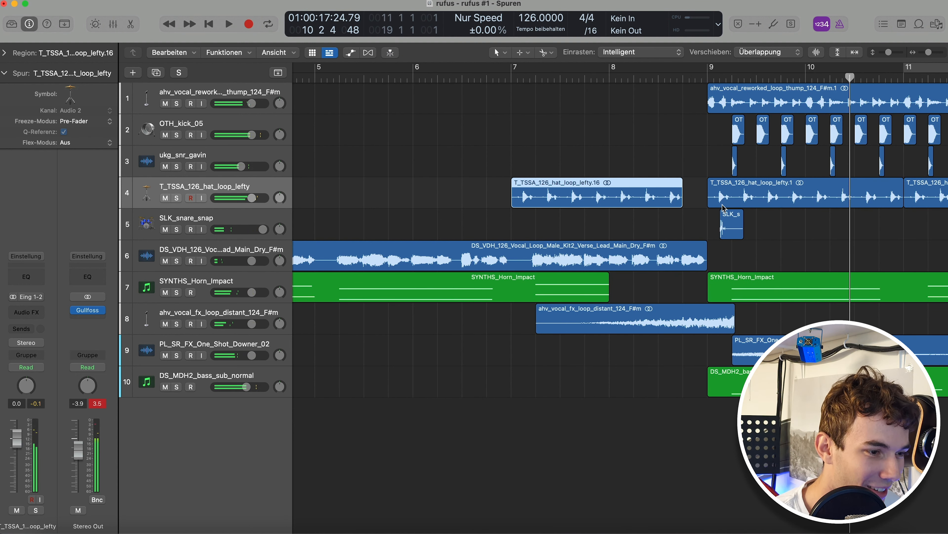
scroll(709, 208, "up", 3)
scroll(759, 209, "right", 2)
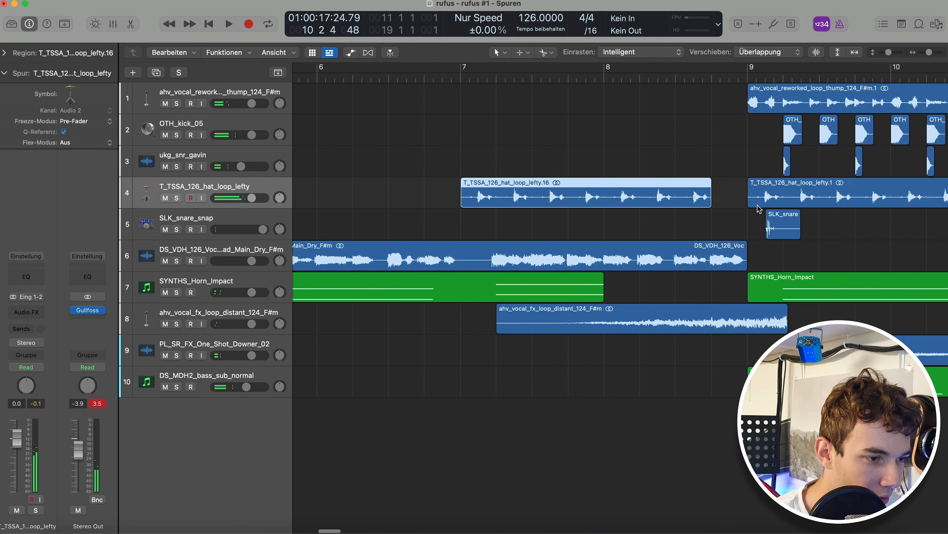
left_click_drag(750, 204, 784, 203)
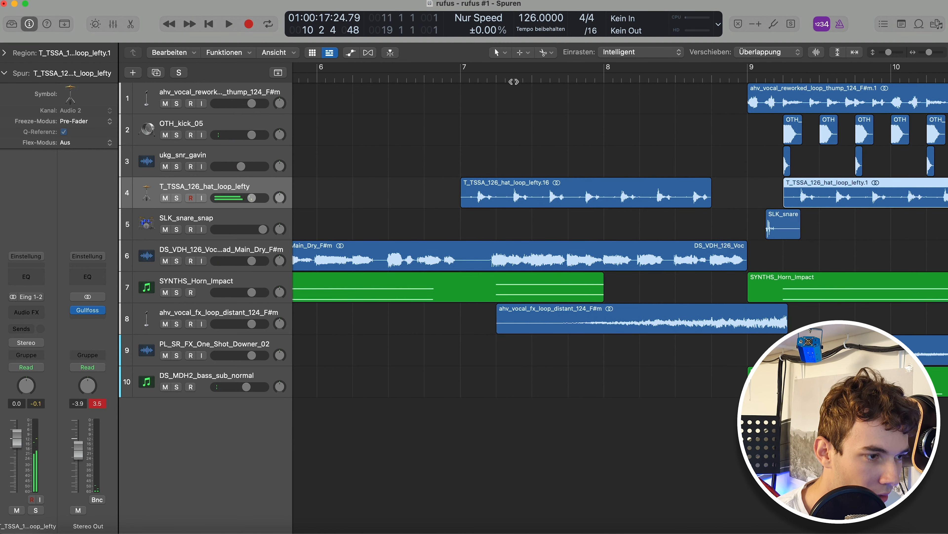
left_click(511, 78)
scroll(511, 202, "down", 5)
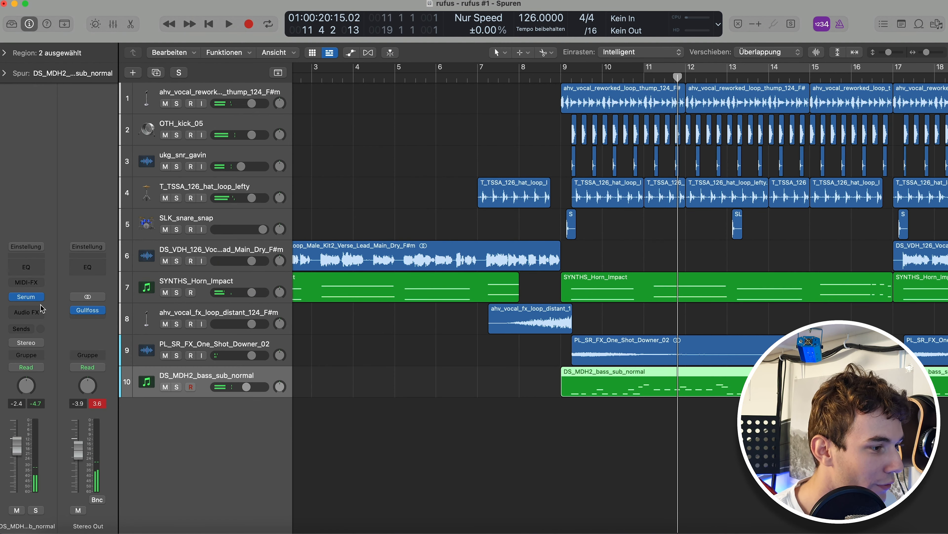
- Add a stereo Pro-R reverb to DS_MDH2_bass_sub_normal, load the Small preset Drum Studio and set Space to 0.41 s
left_click(32, 314)
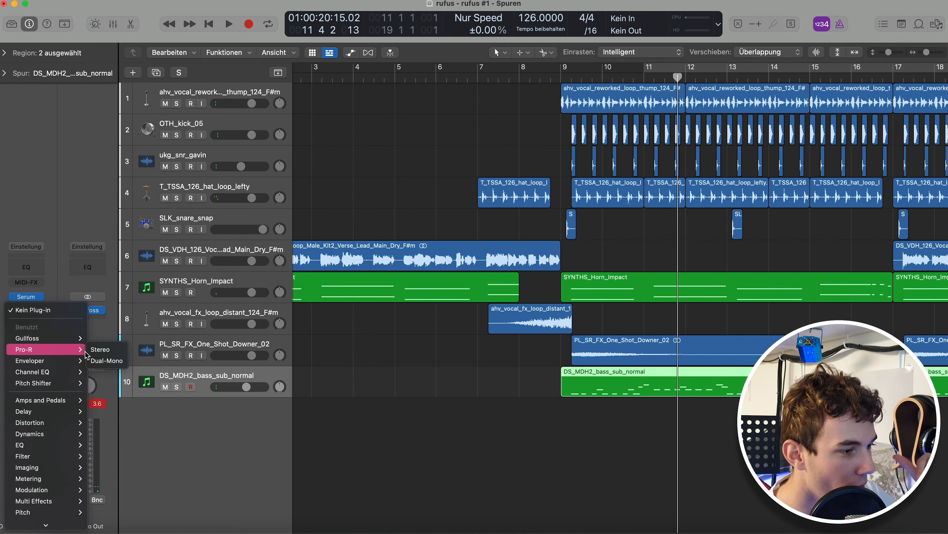
left_click(94, 350)
left_click(449, 118)
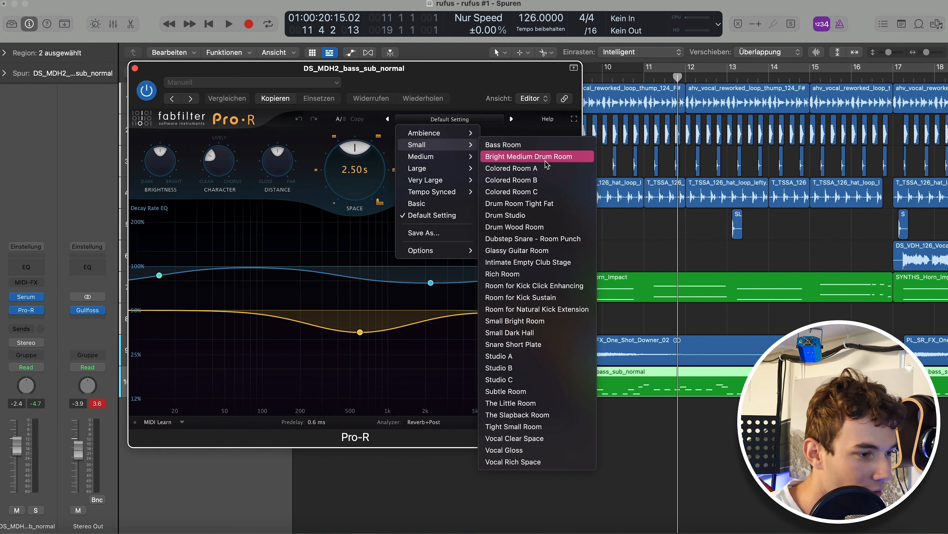
left_click(535, 216)
mouse_move(353, 174)
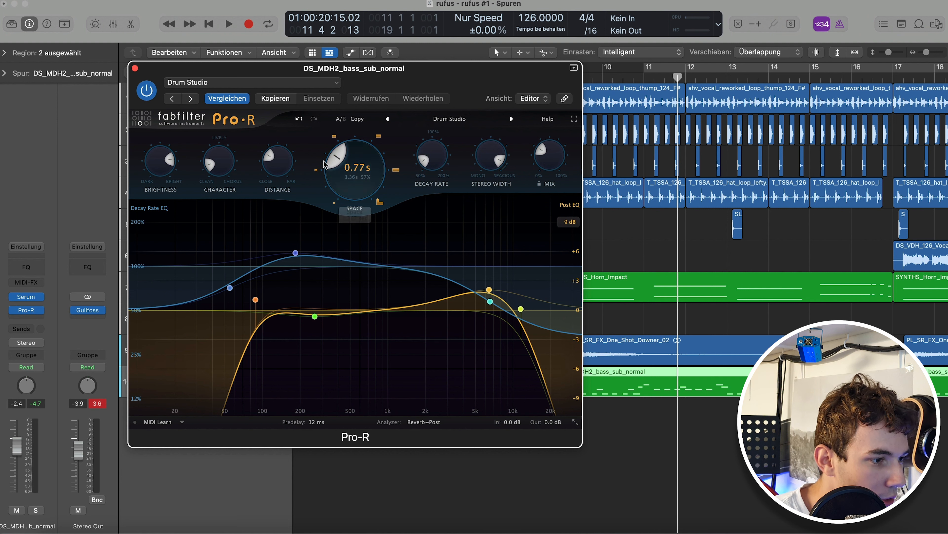
left_click_drag(324, 164, 332, 177)
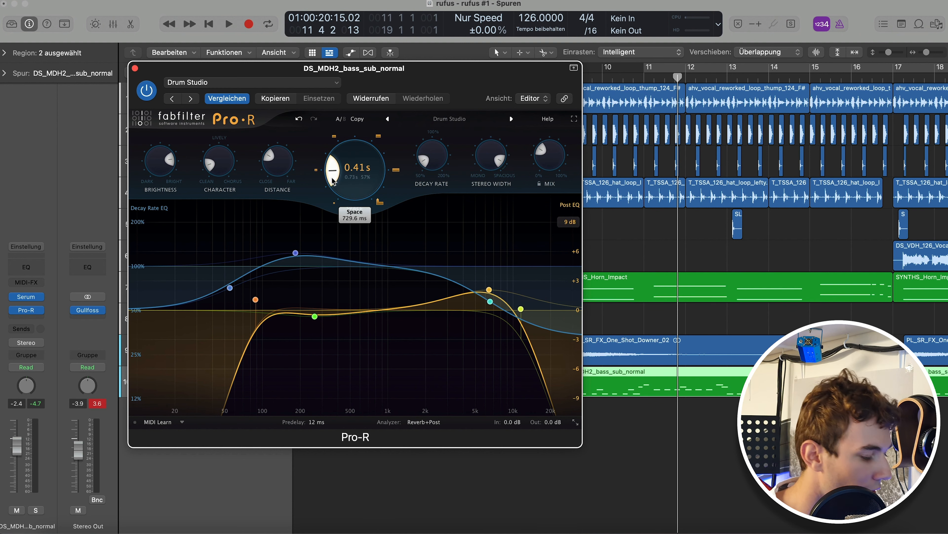
- Solo DS_MDH2_bass_sub_normal and play it from bar 9, comparing the sound with the reverb active and bypassed
key("s")
left_click_drag(397, 81, 300, 70)
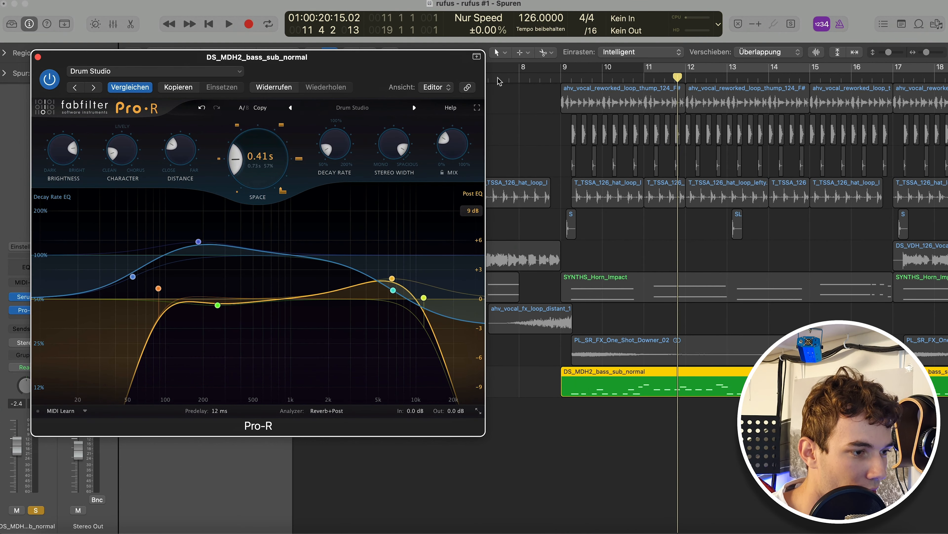
left_click(558, 77)
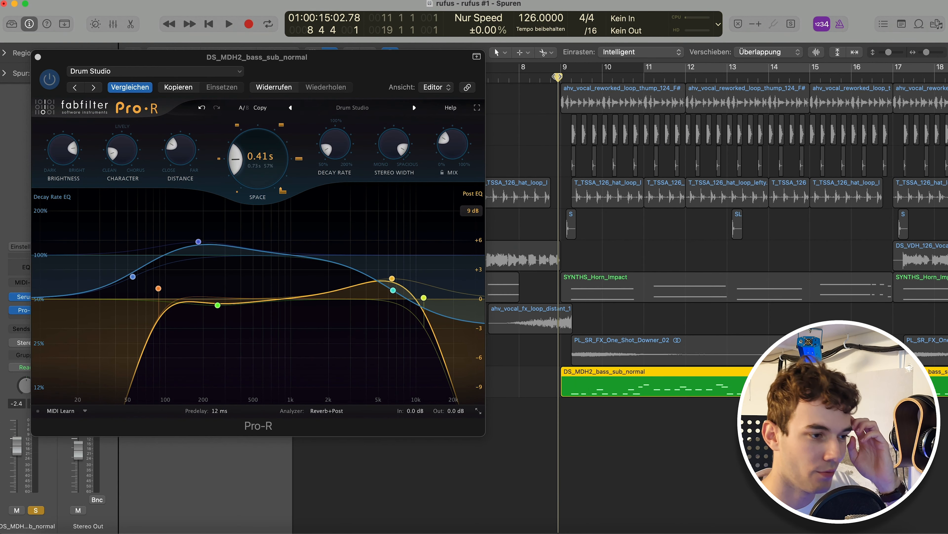
key("space")
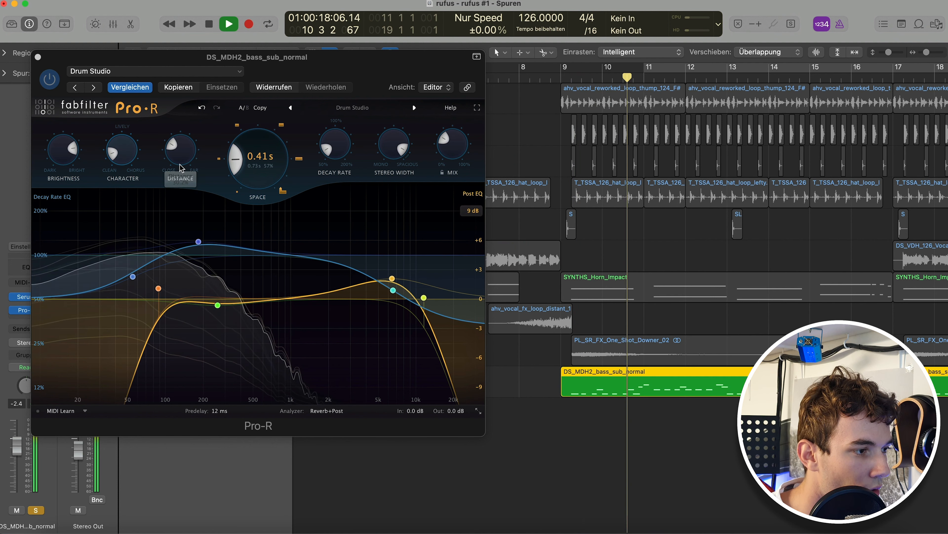
mouse_move(446, 411)
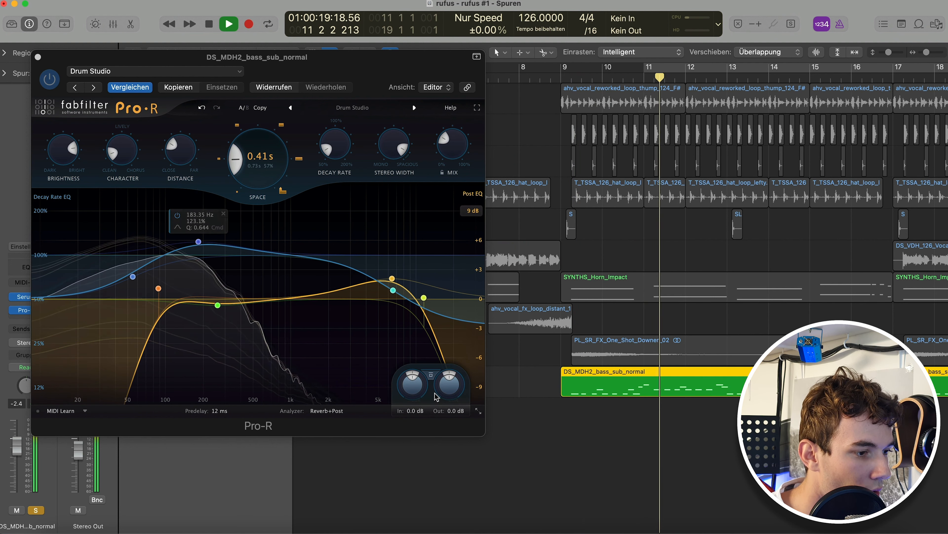
left_click(430, 379)
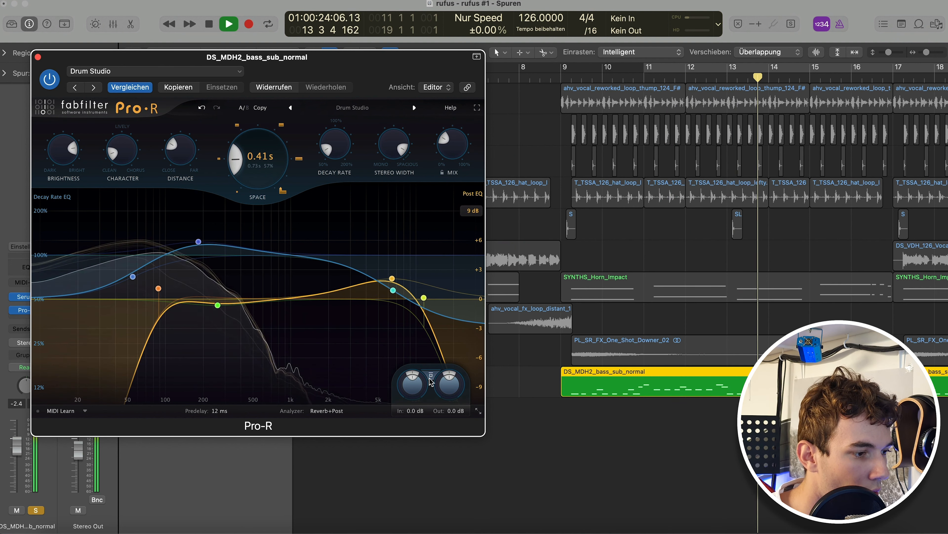
key("space")
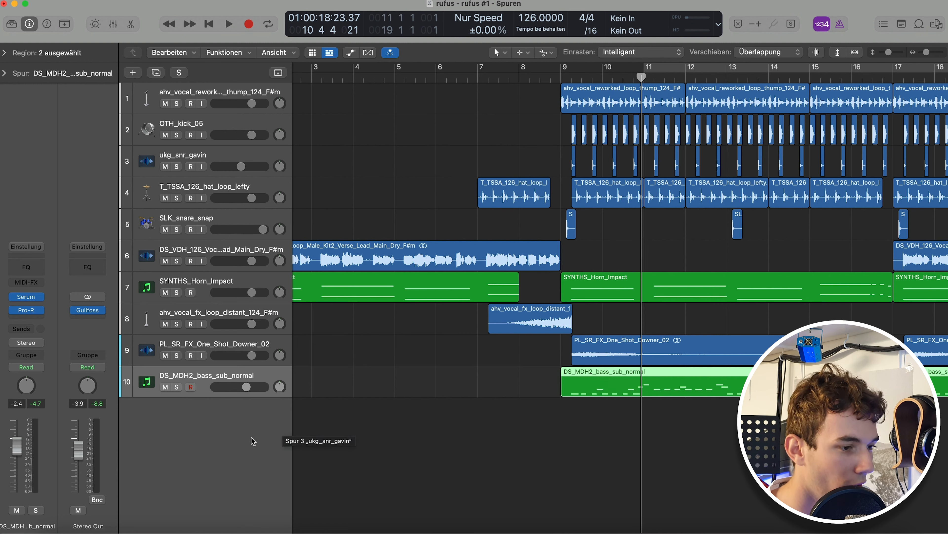
- Add a stereo Pro-R reverb to the SYNTHS_Horn_Impact track
left_click(579, 278)
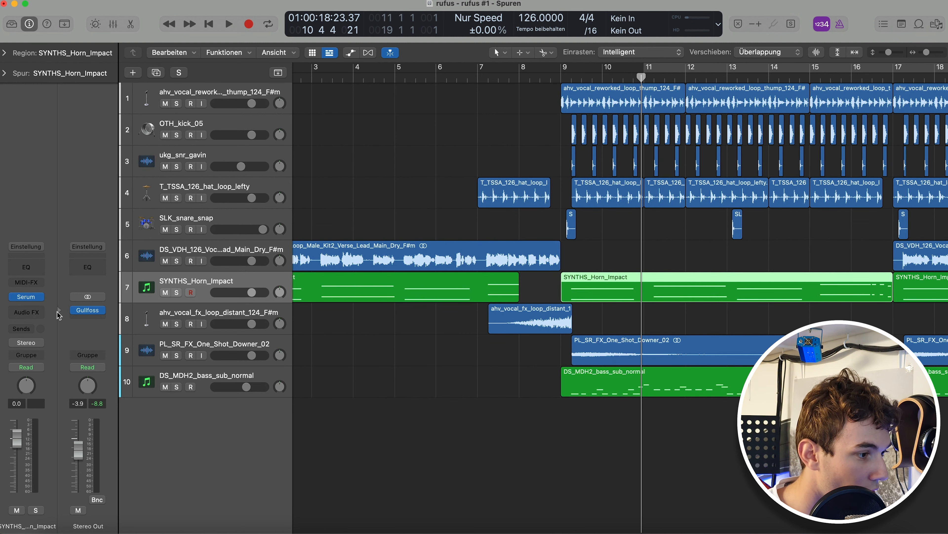
left_click(28, 313)
mouse_move(34, 338)
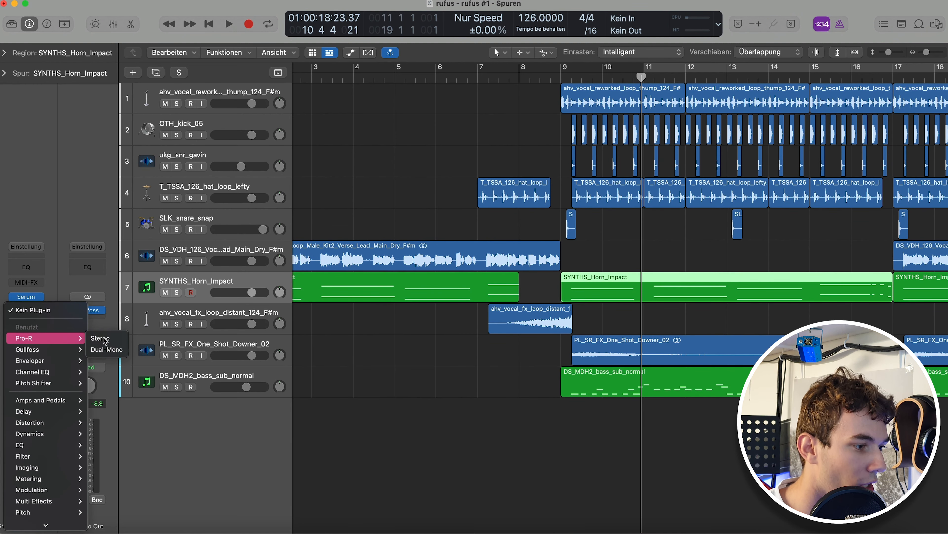
left_click(121, 338)
- Set a cycle range from bar 9 to bar 17, solo SYNTHS_Horn_Impact and play it with the default reverb
left_click_drag(562, 67, 892, 65)
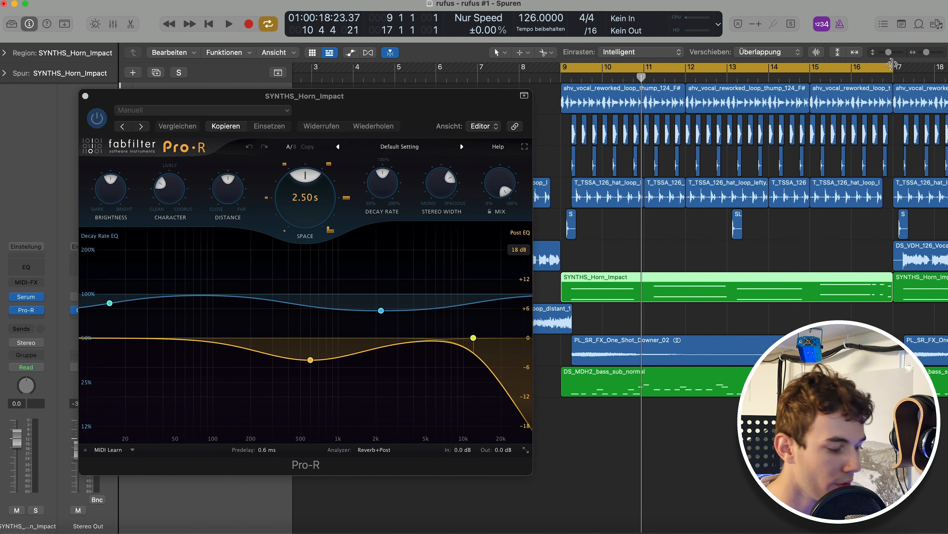
key("s")
key("space")
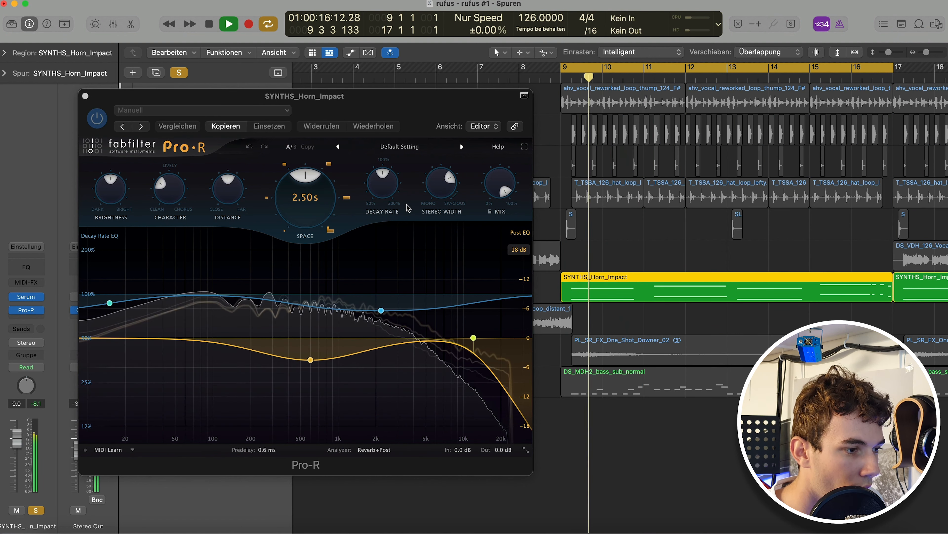
key("space")
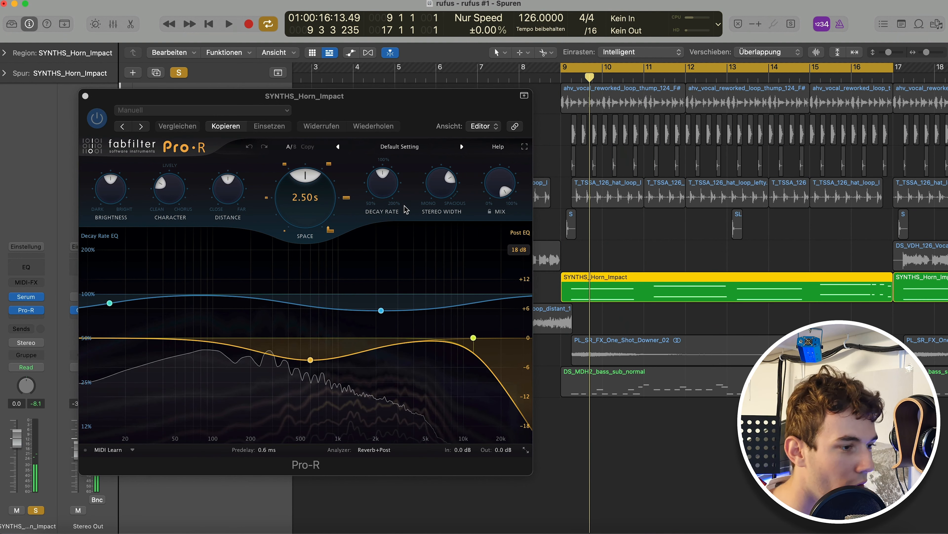
- Try the Medium preset Medium Hall 1 in the horn's Pro-R and listen to the soloed track
left_click(396, 147)
left_click(398, 148)
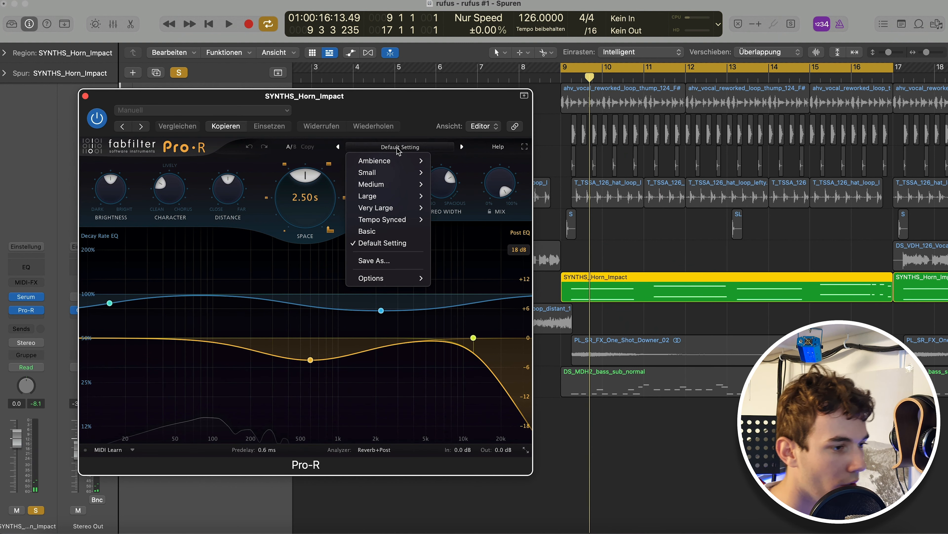
mouse_move(402, 184)
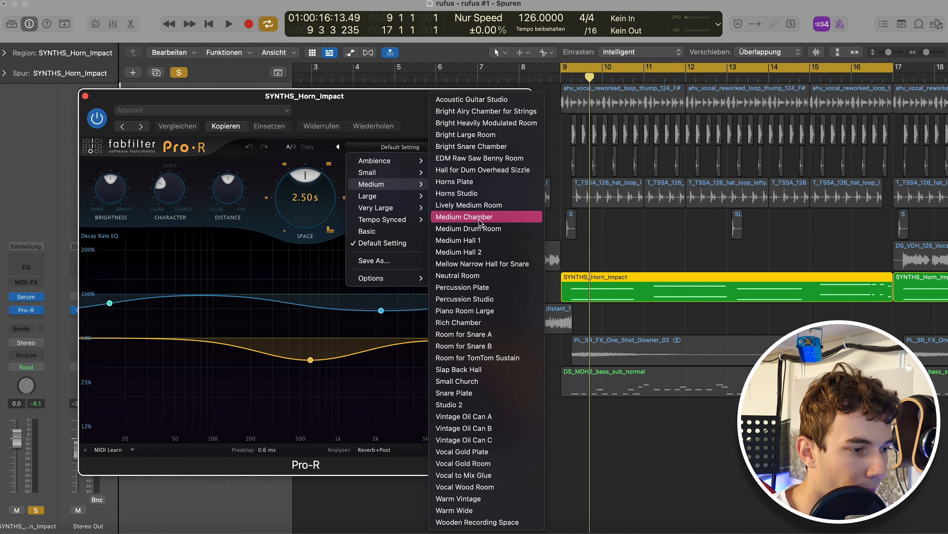
left_click(478, 241)
key("space")
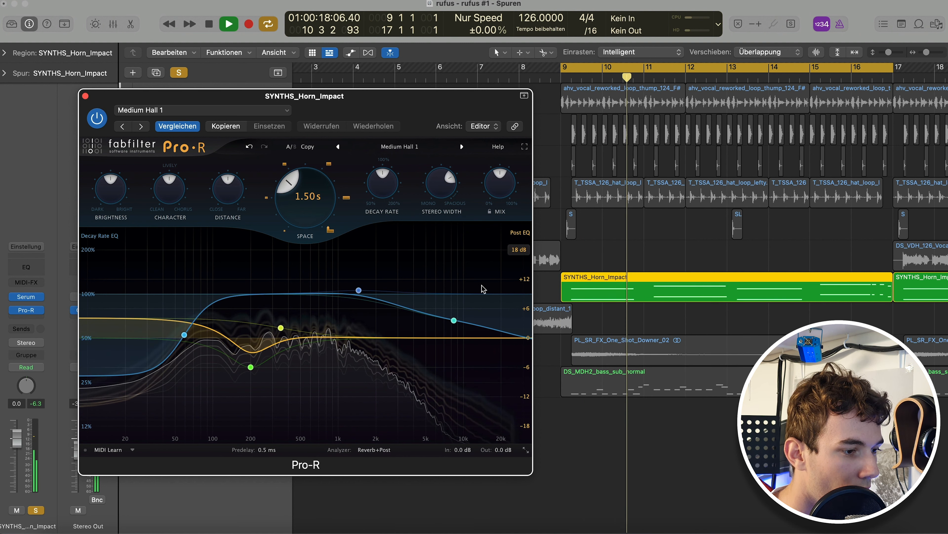
key("space")
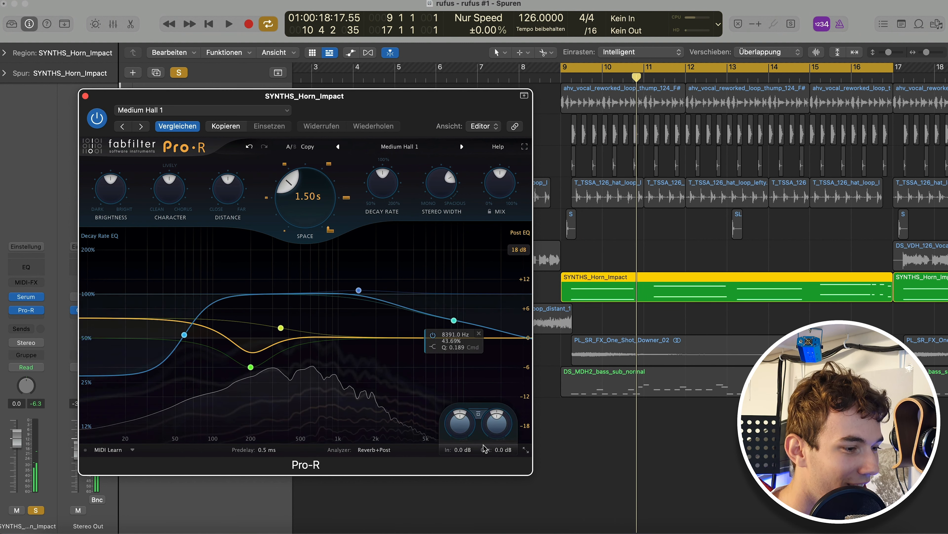
- Play the soloed horn while toggling the reverb bypass to compare the dry sound with Medium Hall 1
left_click(478, 416)
key("space")
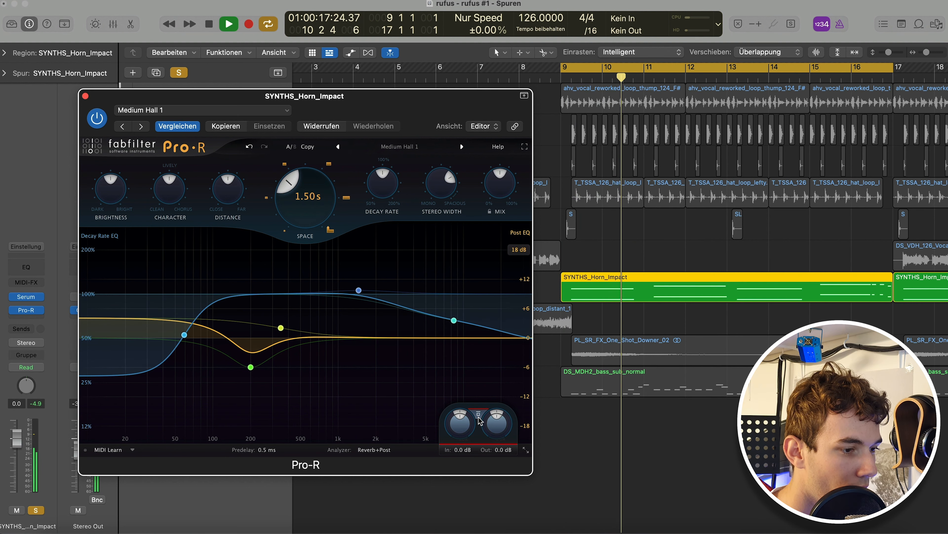
left_click(479, 418)
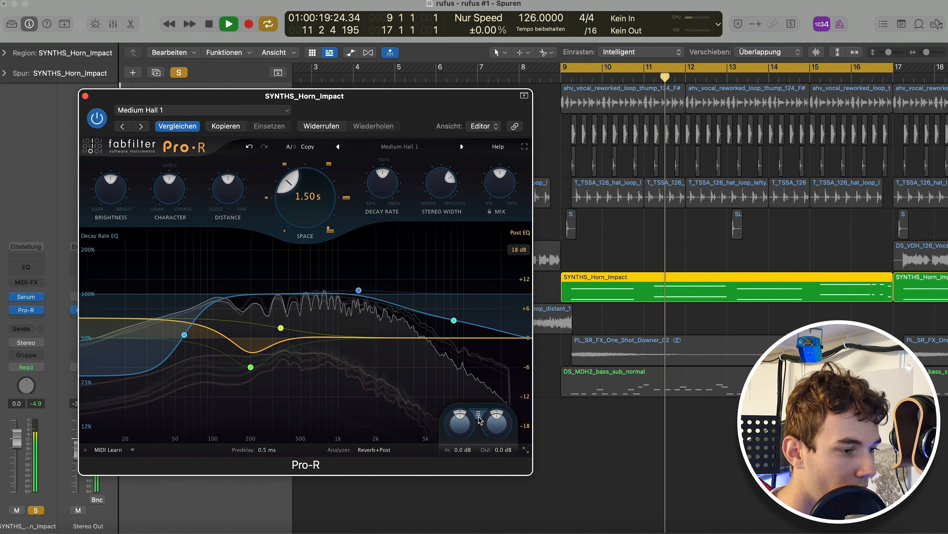
left_click(480, 418)
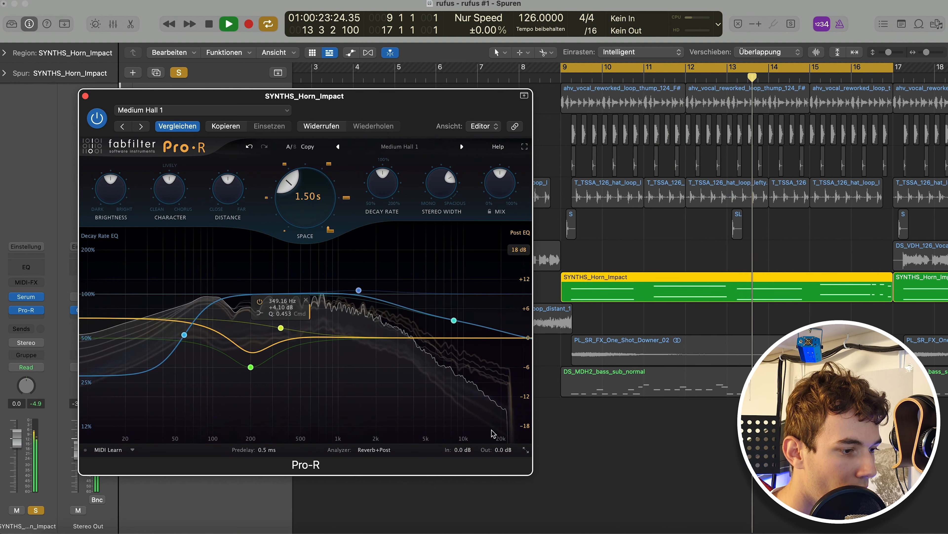
mouse_move(486, 447)
left_click(480, 418)
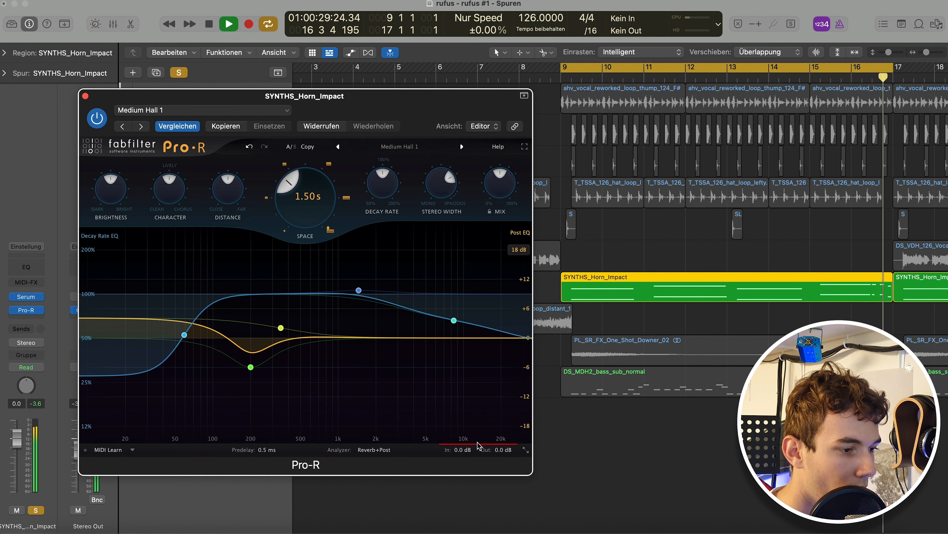
mouse_move(479, 451)
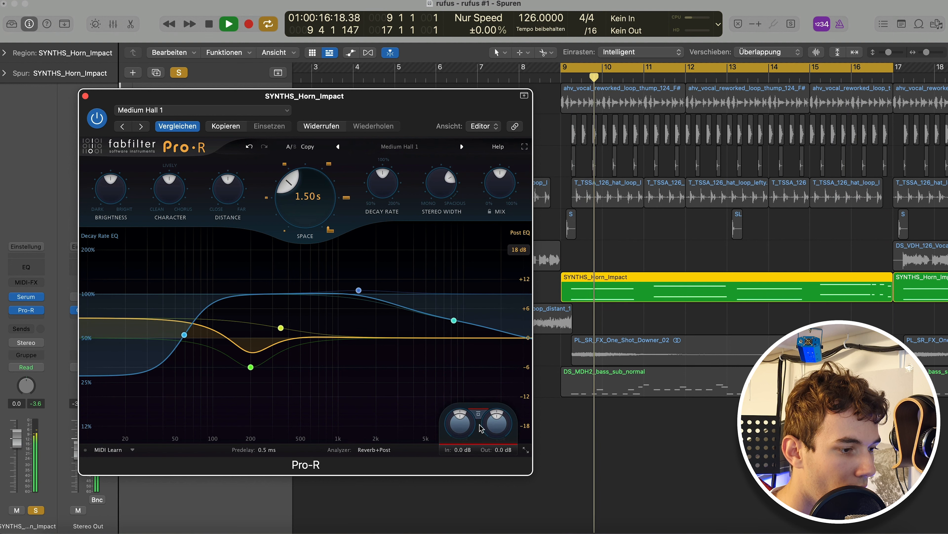
key("space")
- Load the Medium preset Horns Plate in the horn's Pro-R, play the track and adjust the Space setting
left_click(392, 146)
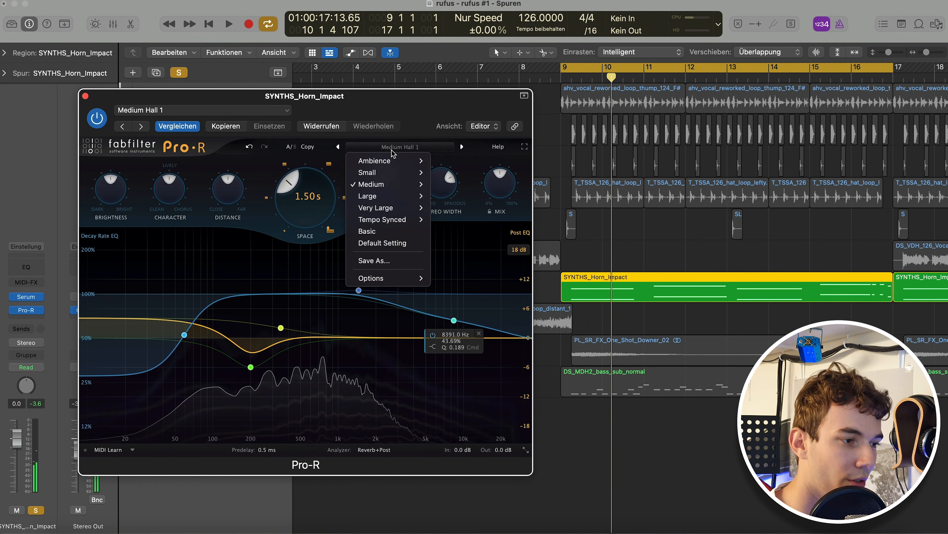
mouse_move(389, 183)
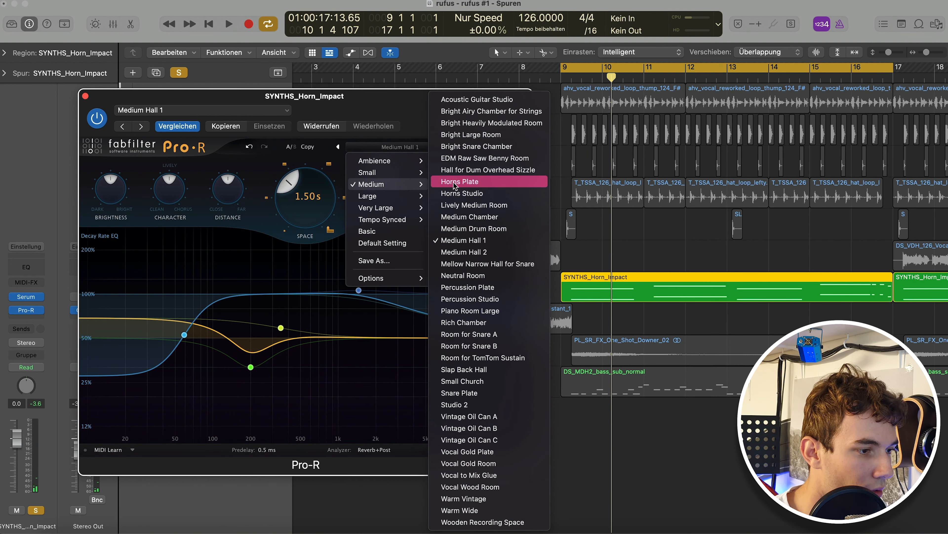
left_click(458, 182)
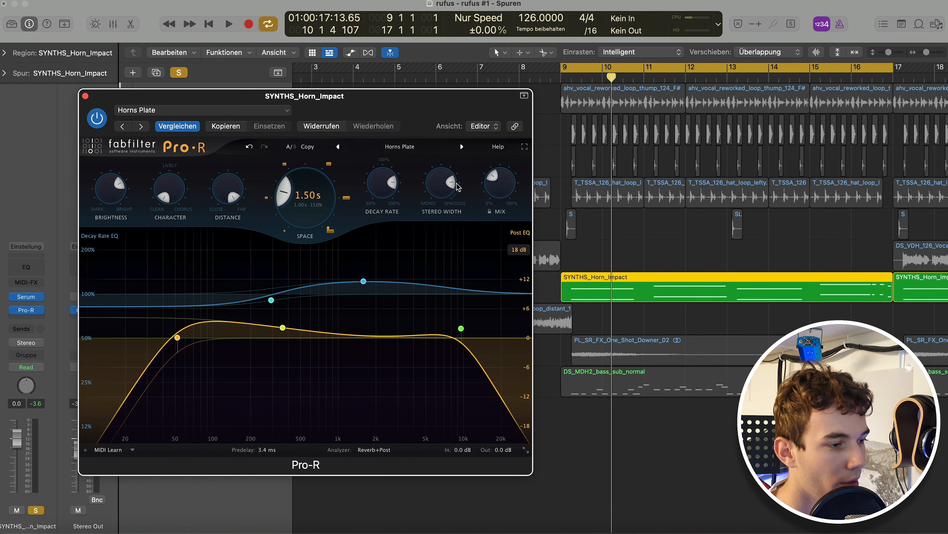
key("space")
left_click_drag(306, 194, 334, 149)
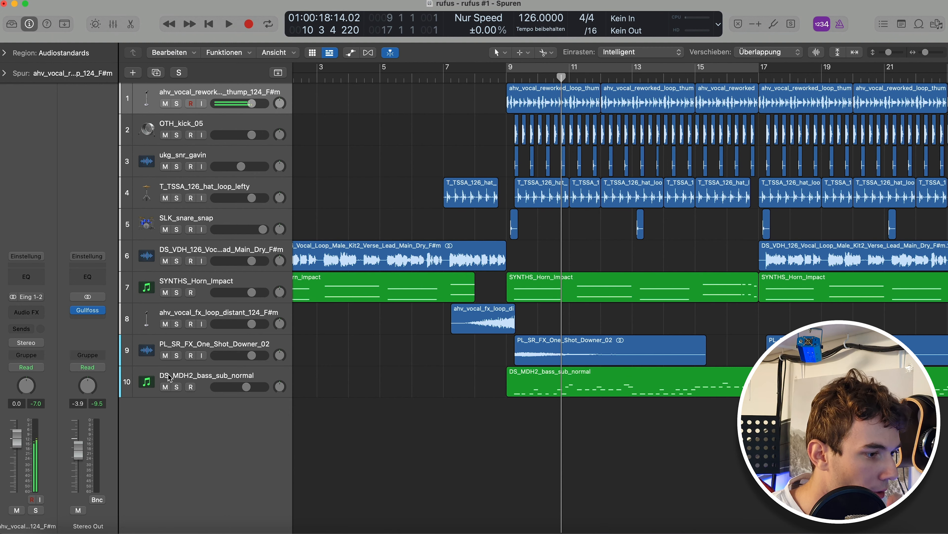
- Add a new Serum instrument track below DS_MDH2_bass_sub_normal using the FSS_SMTEV2_Lead_Cloud preset
left_click(170, 378)
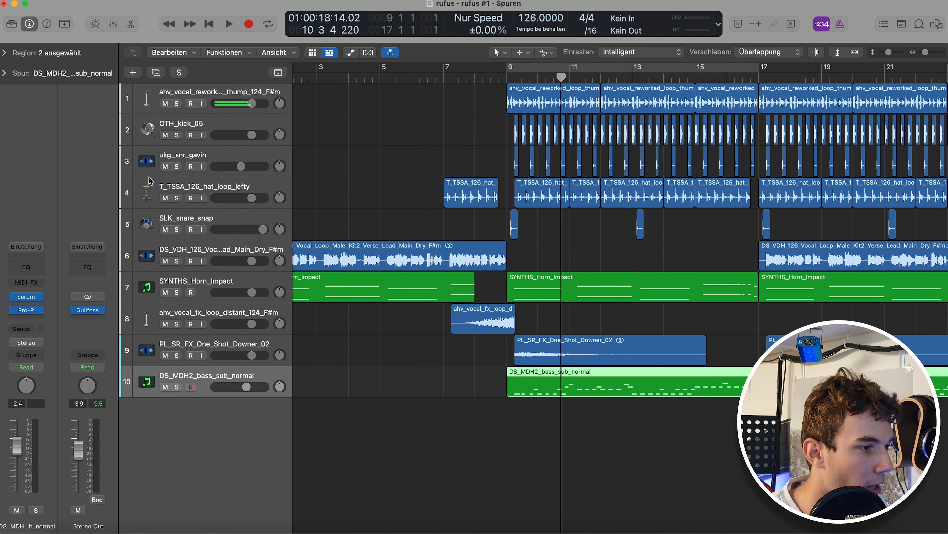
left_click(141, 75)
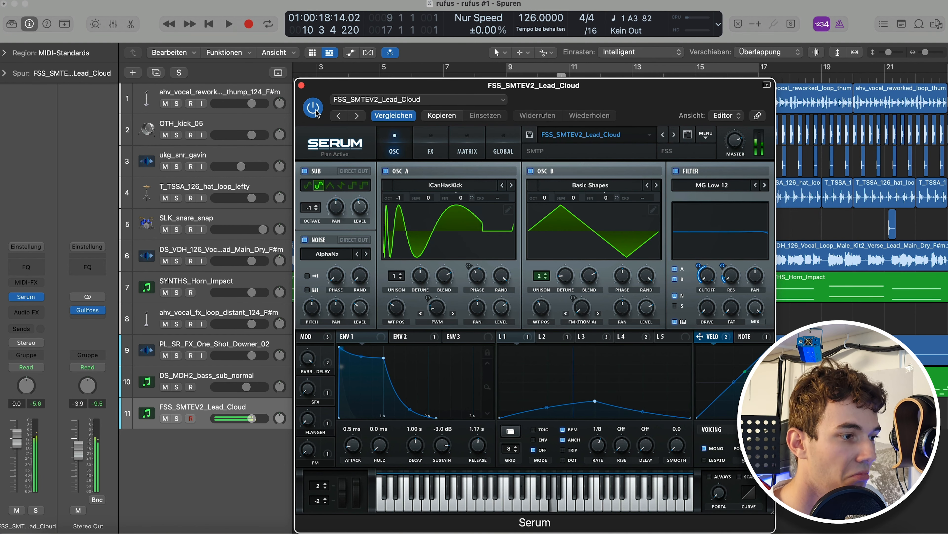
left_click(302, 85)
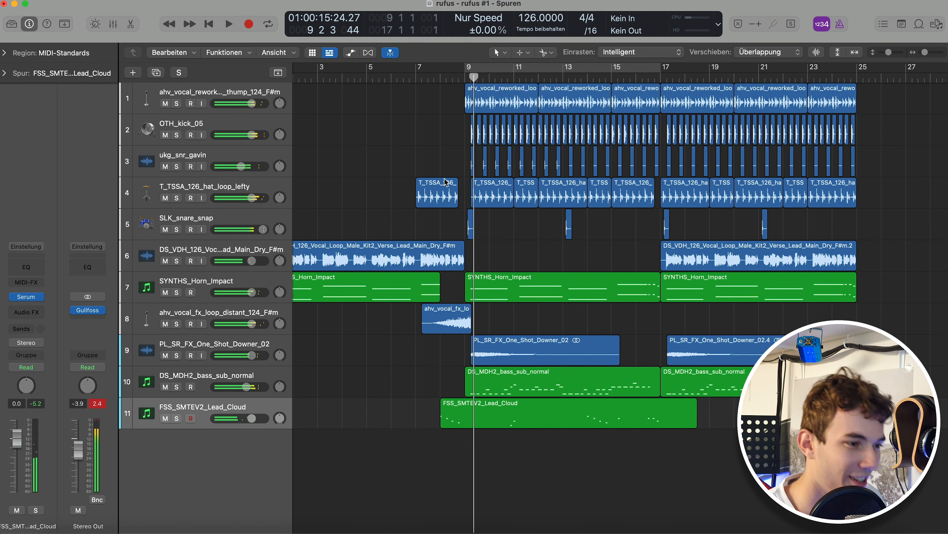
- Open the FSS_SMTEV2_Lead_Cloud region's notes and examine the melody around bars 14 to 15
left_click(440, 77)
scroll(421, 224, "up", 2)
scroll(421, 228, "up", 3)
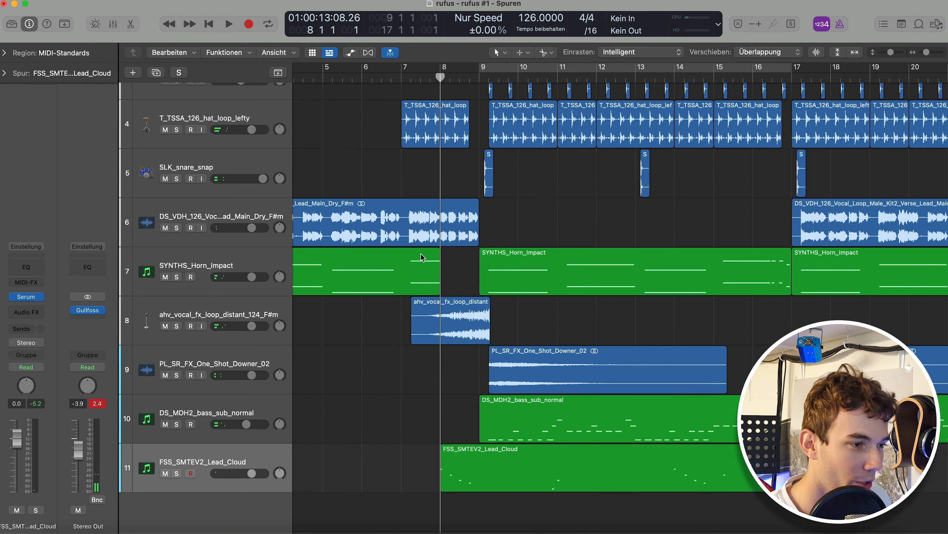
left_click(411, 78)
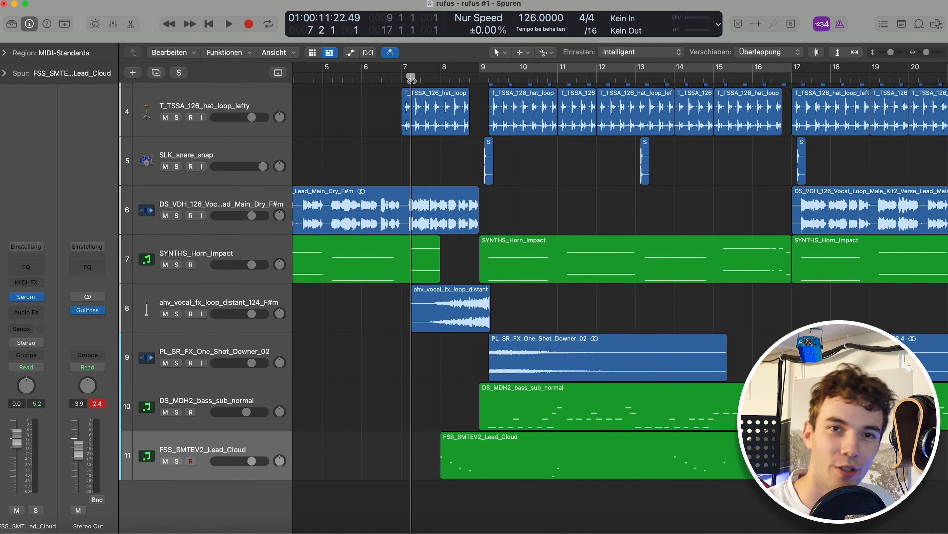
left_click(556, 450)
double_click(557, 458)
scroll(521, 362, "right", 10)
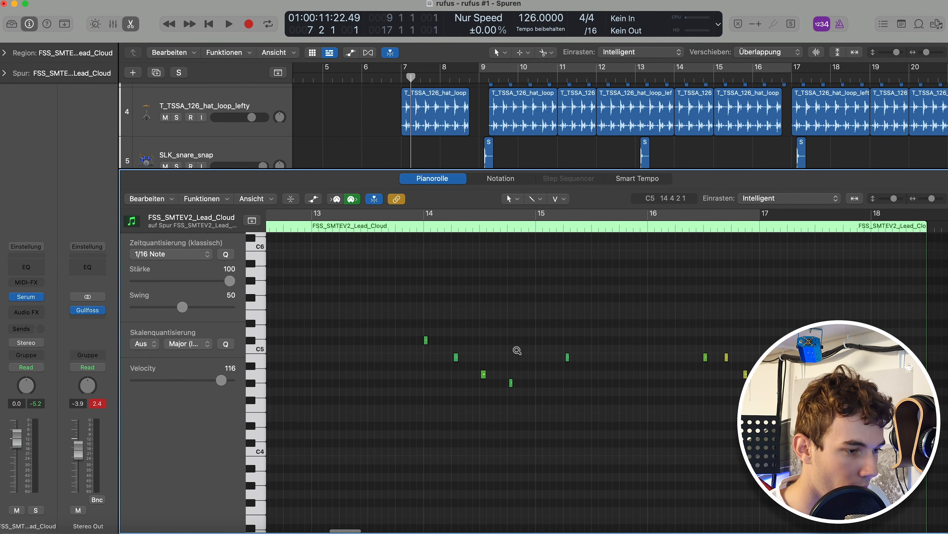
scroll(523, 363, "up", 6)
scroll(519, 354, "up", 5)
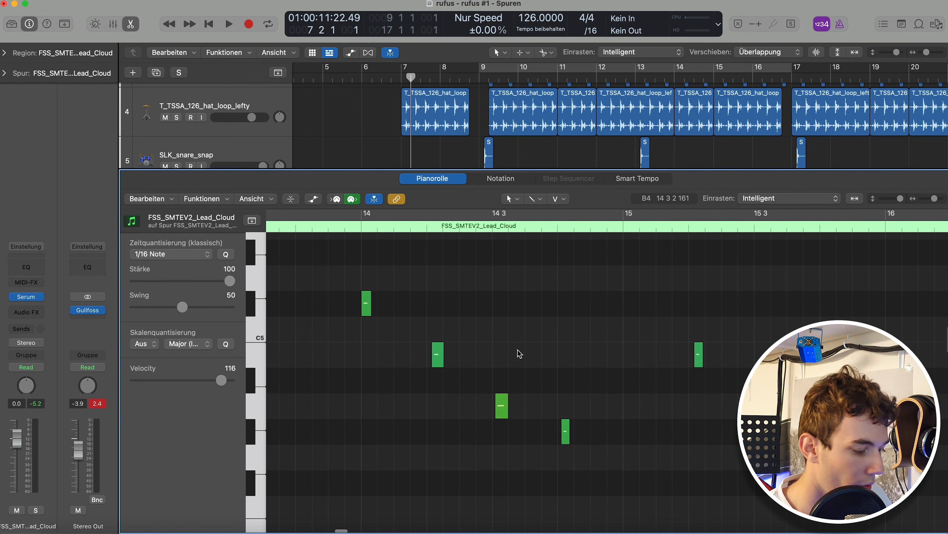
key("e")
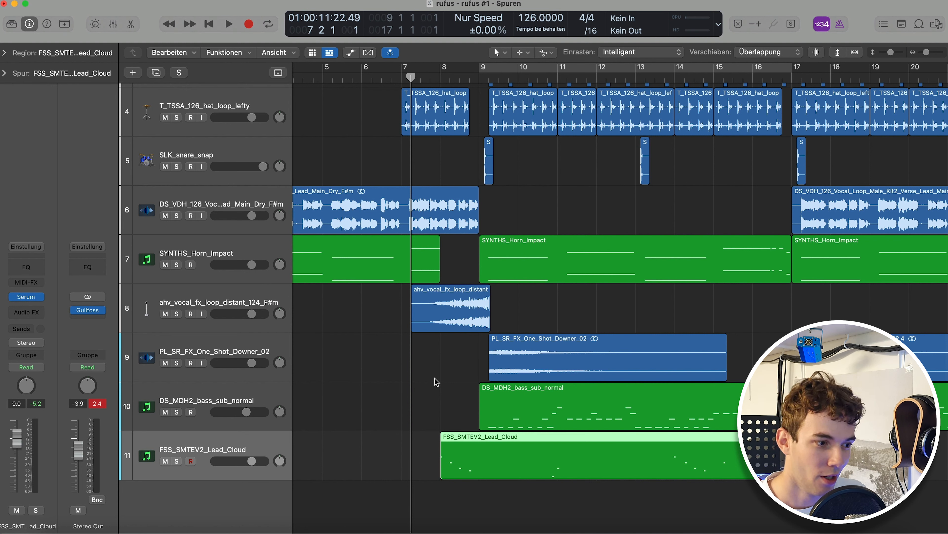
- Copy the FSS_SMTEV2_Lead_Cloud region to bar 17 and raise the copy's F#4 note near the end of bar 18 to B4
key("comma")
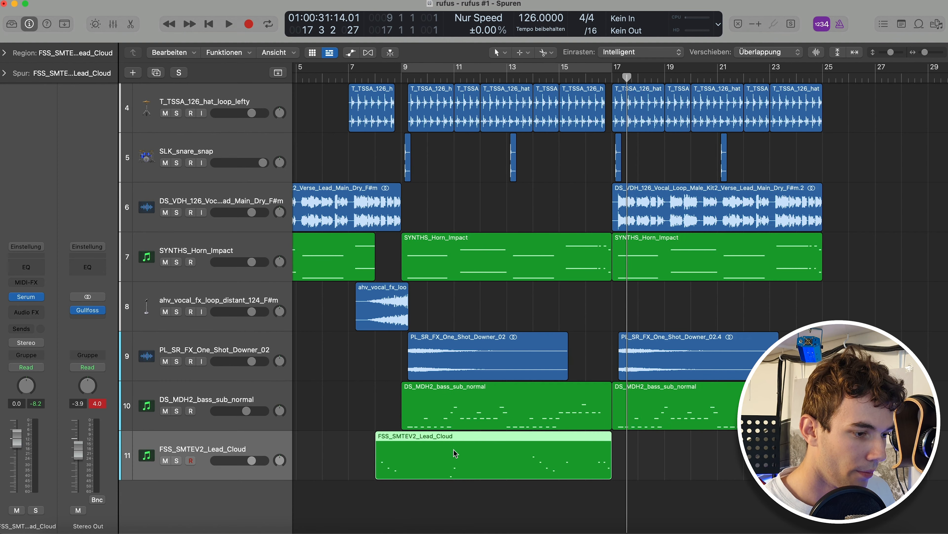
left_click_drag(459, 455, 696, 465)
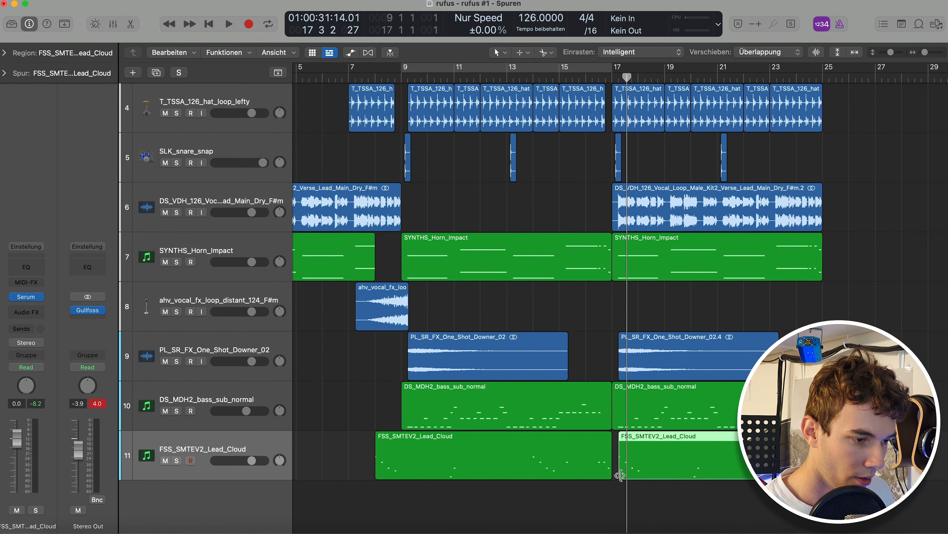
double_click(672, 459)
left_click(621, 430)
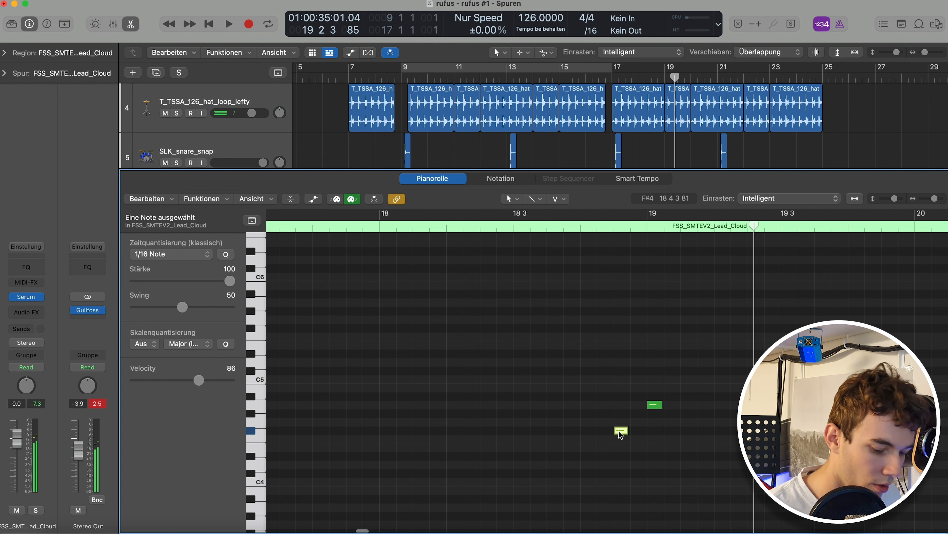
key("shift+alt+Up")
key("alt+Down")
key("alt+Down")
key("alt+Down")
key("alt+Down")
key("alt+Down")
key("alt+Down")
key("alt+Down")
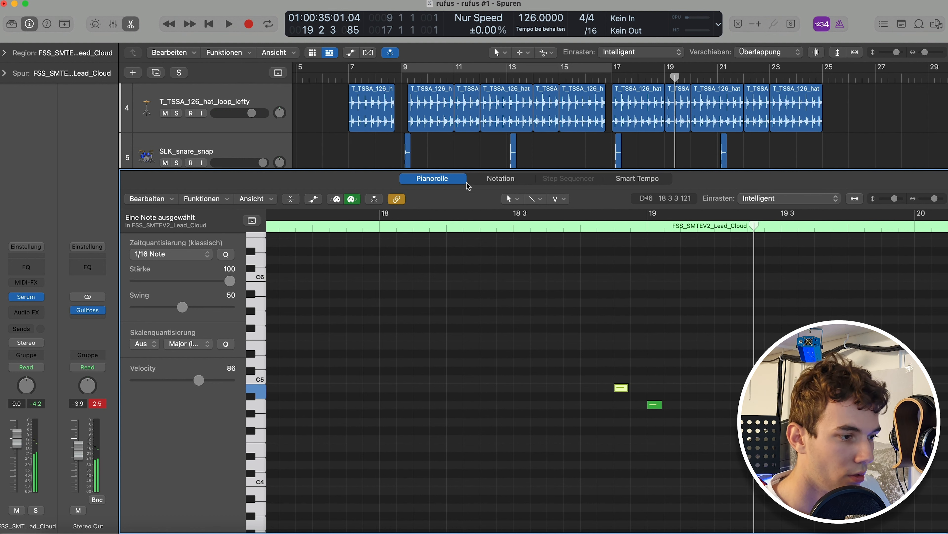
- Play the copied lead melody from about bar 18 to check the changed note, and close the note editor
left_click(380, 227)
scroll(578, 315, "right", 4)
scroll(579, 316, "left", 3)
key("space")
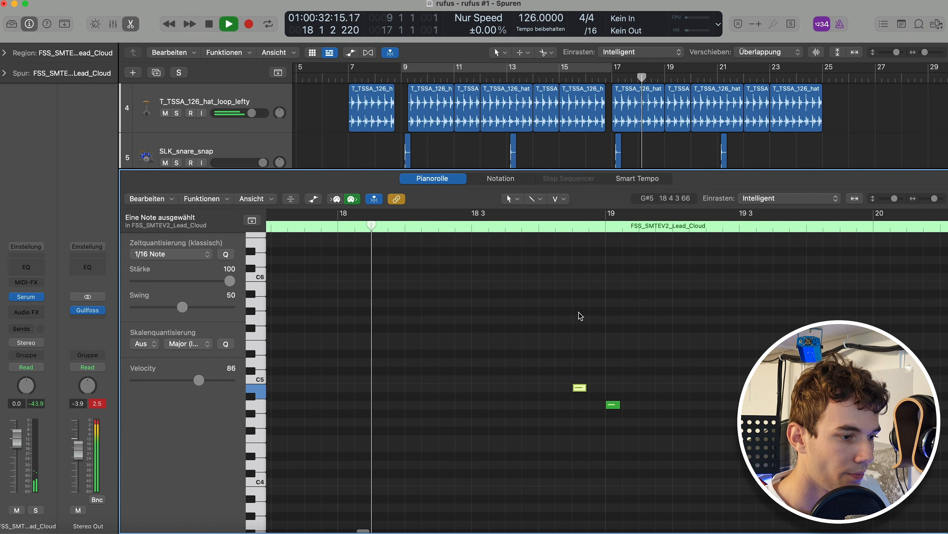
scroll(578, 318, "right", 1)
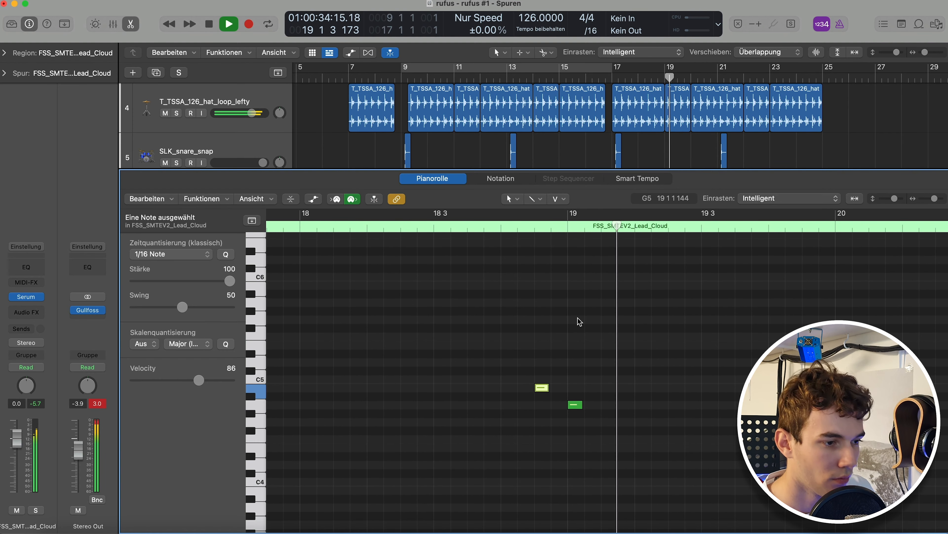
key("space")
key("e")
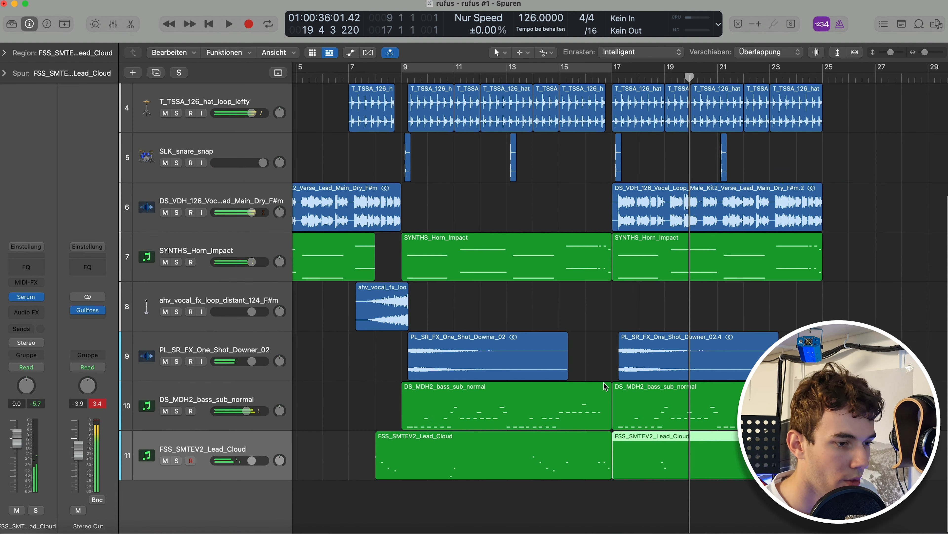
- Try to record additional lead notes on the FSS_SMTEV2_Lead_Cloud track from bar 20, and return the playhead to about bar 20
key("e")
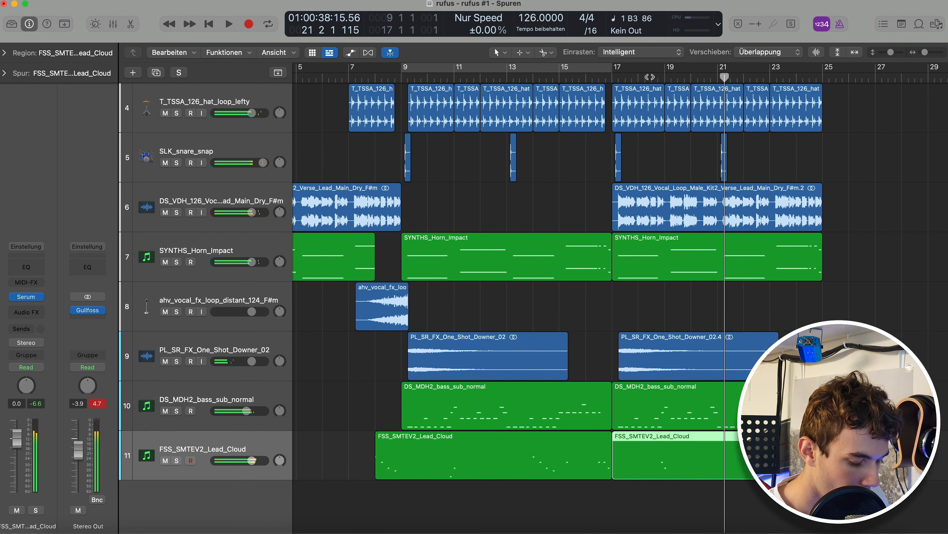
key("e")
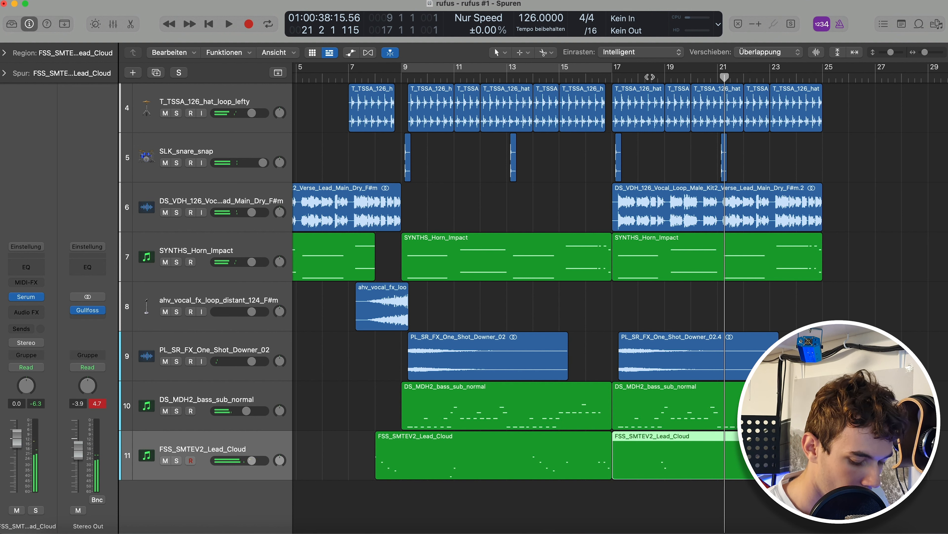
left_click(699, 79)
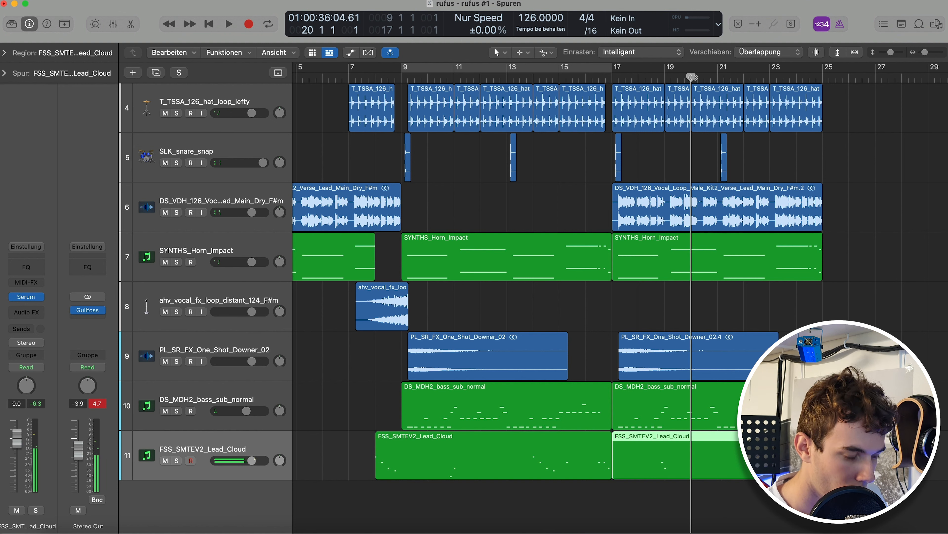
key("r")
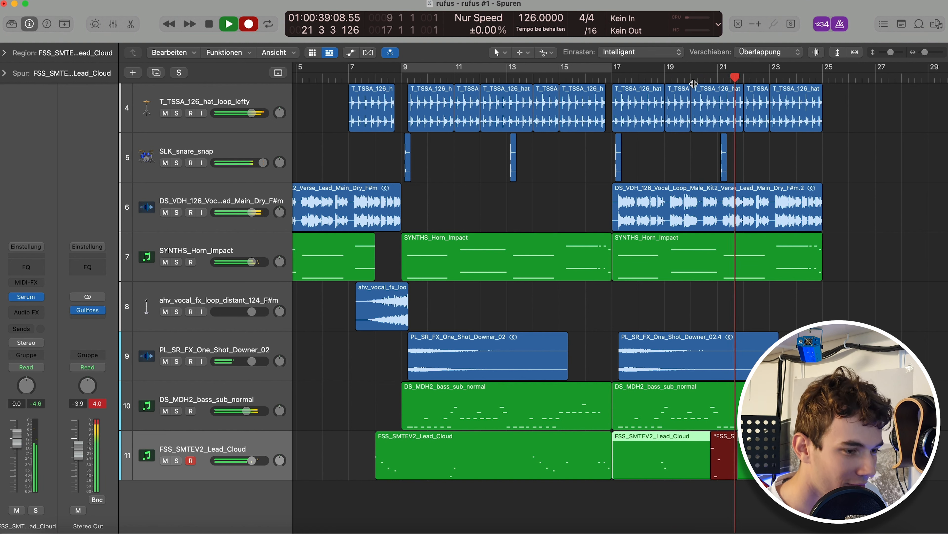
key("space")
left_click(698, 75)
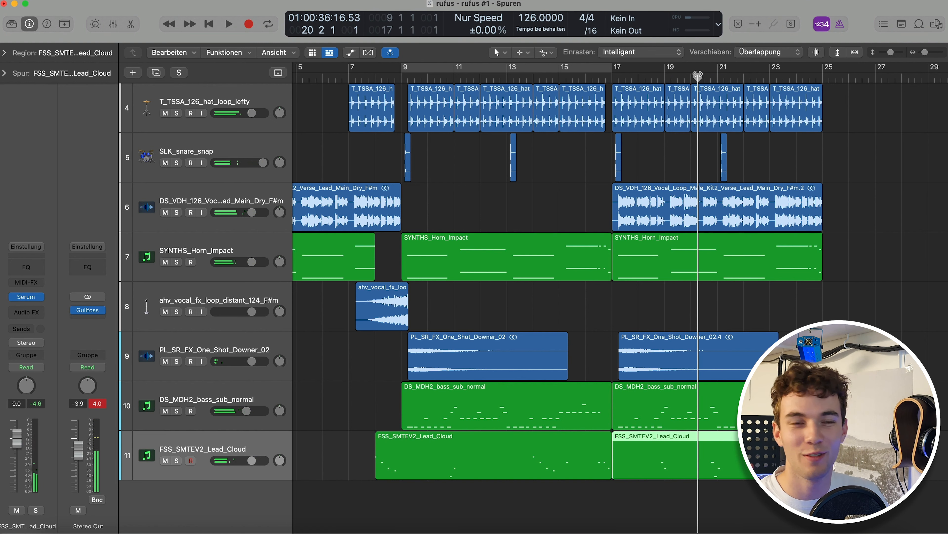